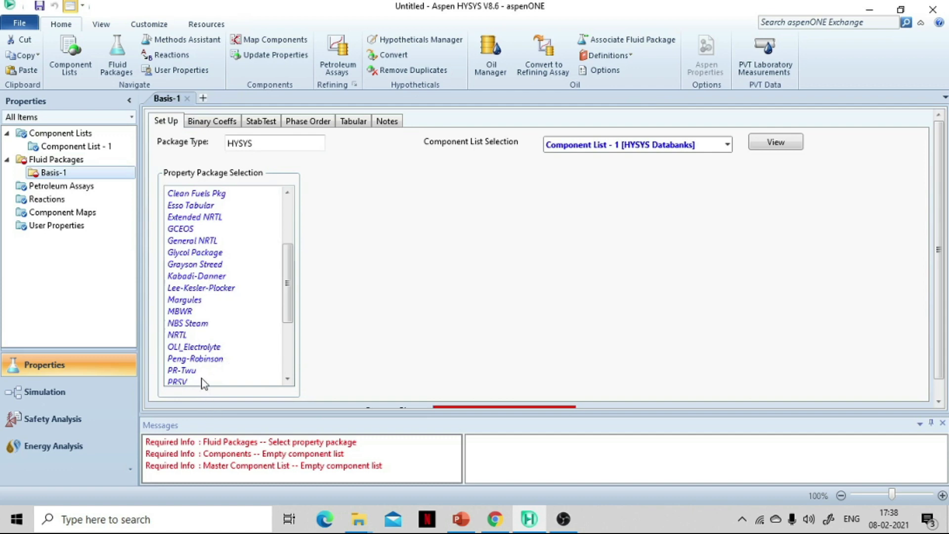
# Assign the Peng-Robinson property package to the Basis-1 fluid package and enter the simulation environment
pyautogui.click(206, 360)
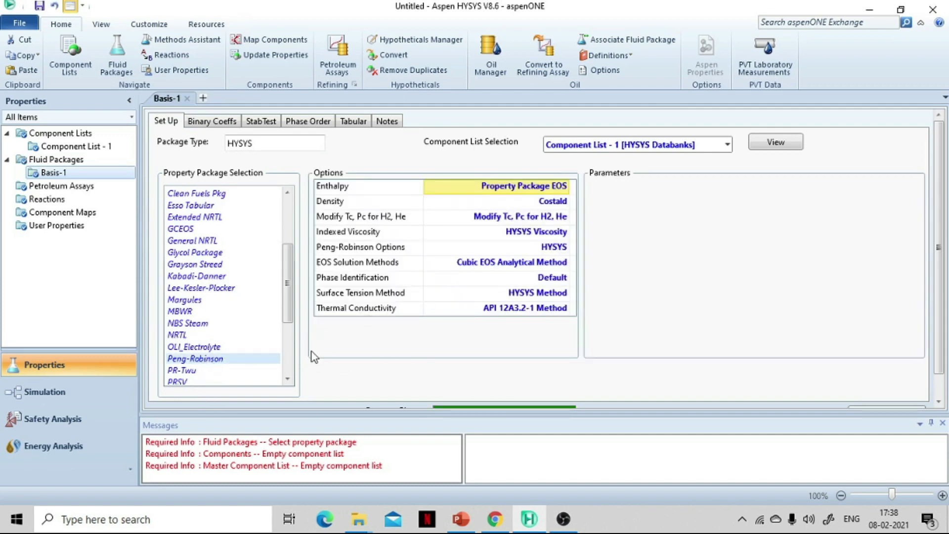
pyautogui.scroll(-1, 433, 352)
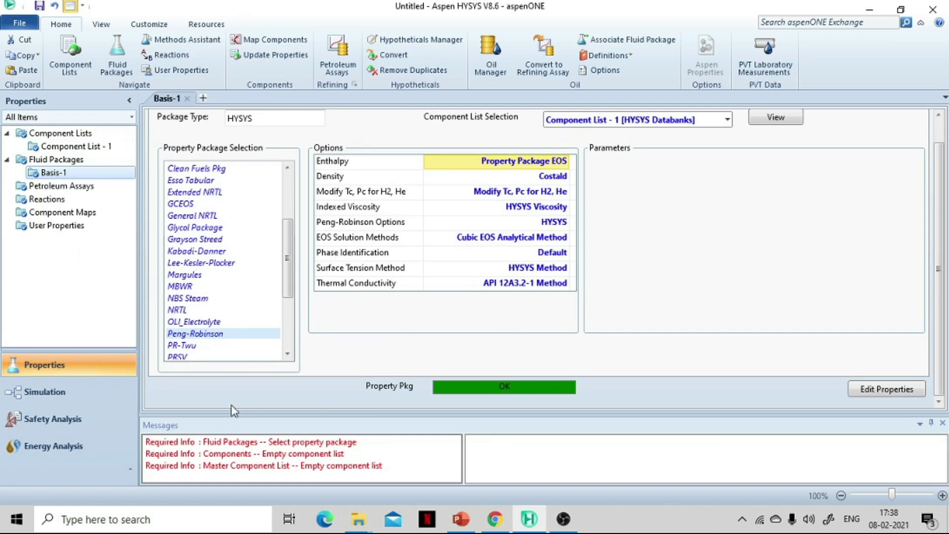
pyautogui.click(44, 393)
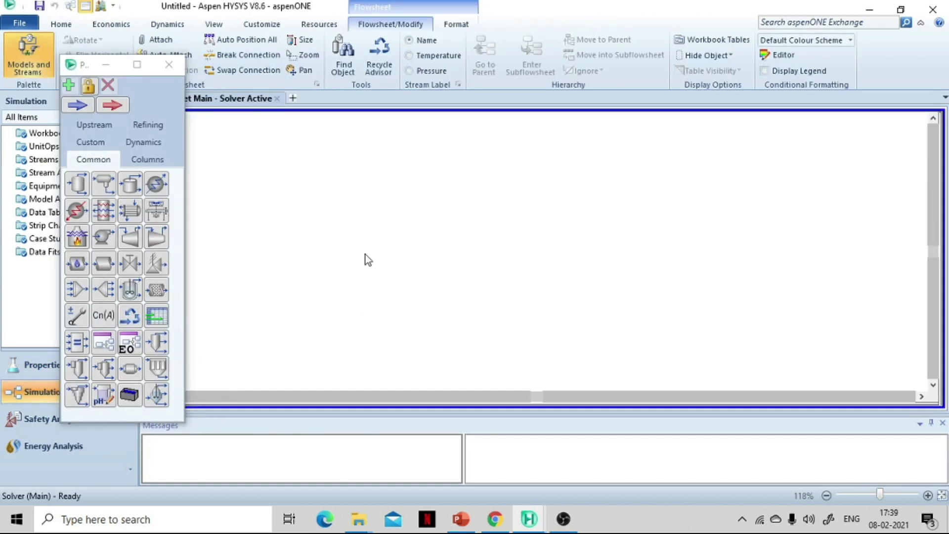
# Place a compressor on the empty flowsheet and dismiss the model palette
pyautogui.click(156, 238)
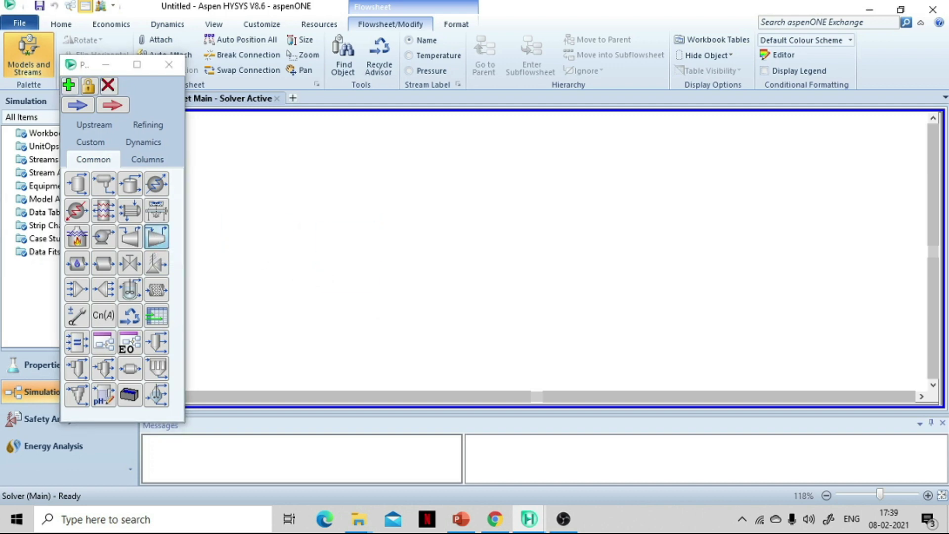
pyautogui.click(318, 268)
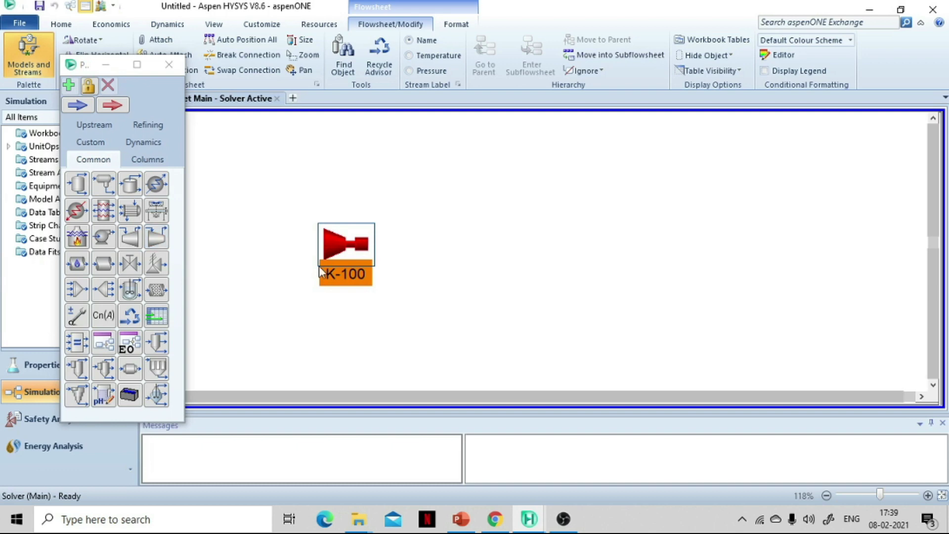
pyautogui.click(168, 69)
# Connect the K-100 compressor to an inlet stream "inlet gas", an outlet stream "dischage gas" and an energy stream "power req"
pyautogui.doubleClick(334, 250)
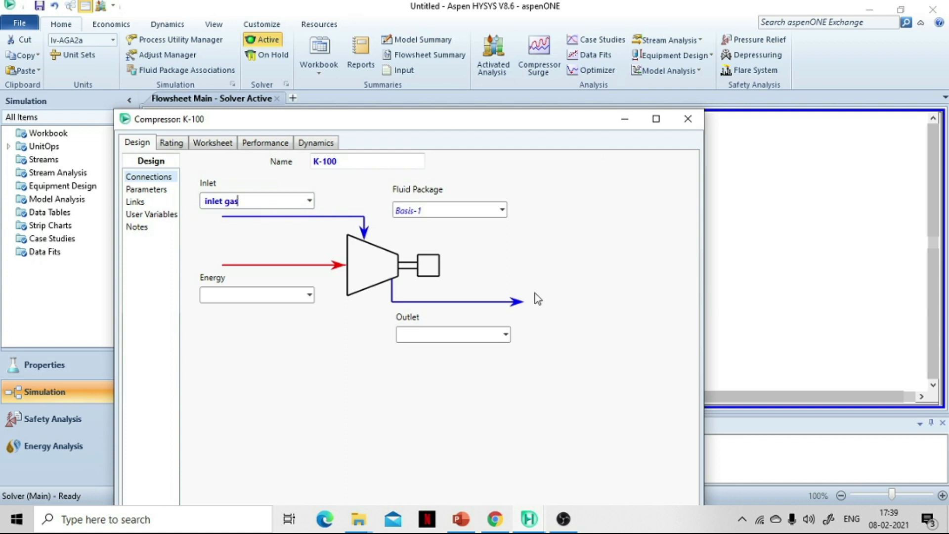
pyautogui.click(442, 335)
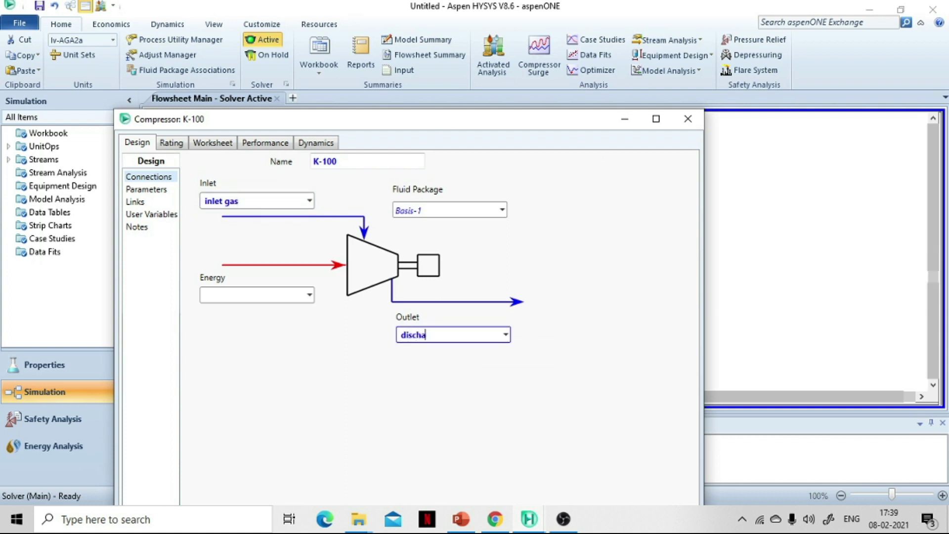
pyautogui.write('dischage gas')
pyautogui.click(265, 294)
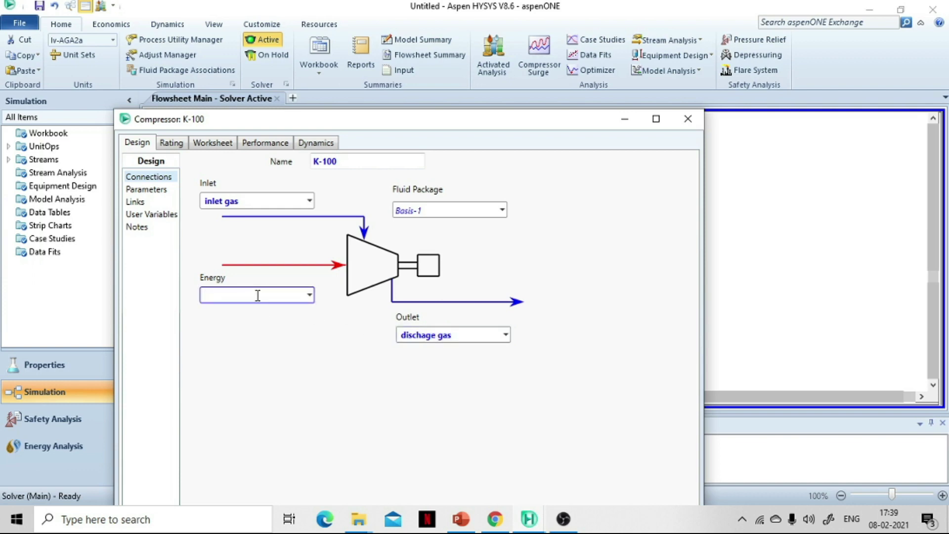
pyautogui.write('power req')
pyautogui.press('Return')
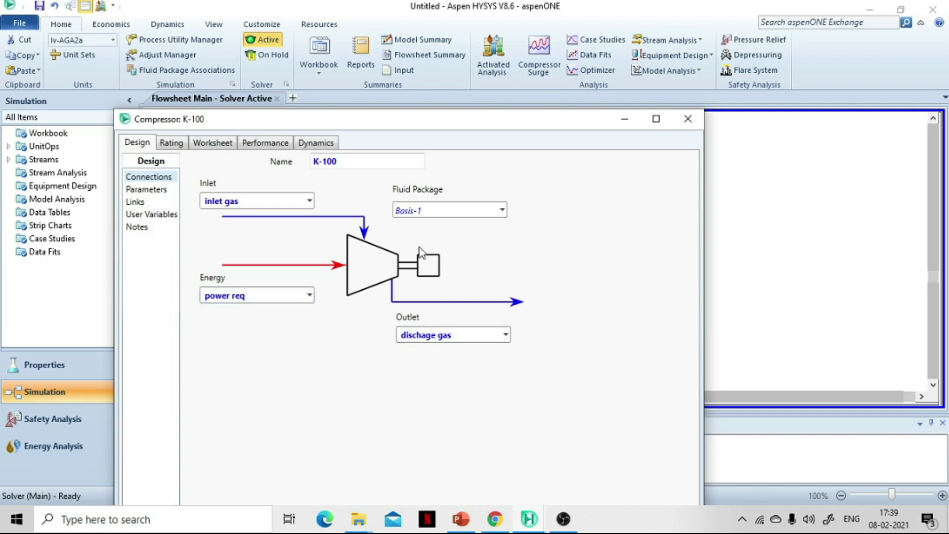
pyautogui.moveTo(433, 120); pyautogui.dragTo(447, 101)
pyautogui.click(701, 105)
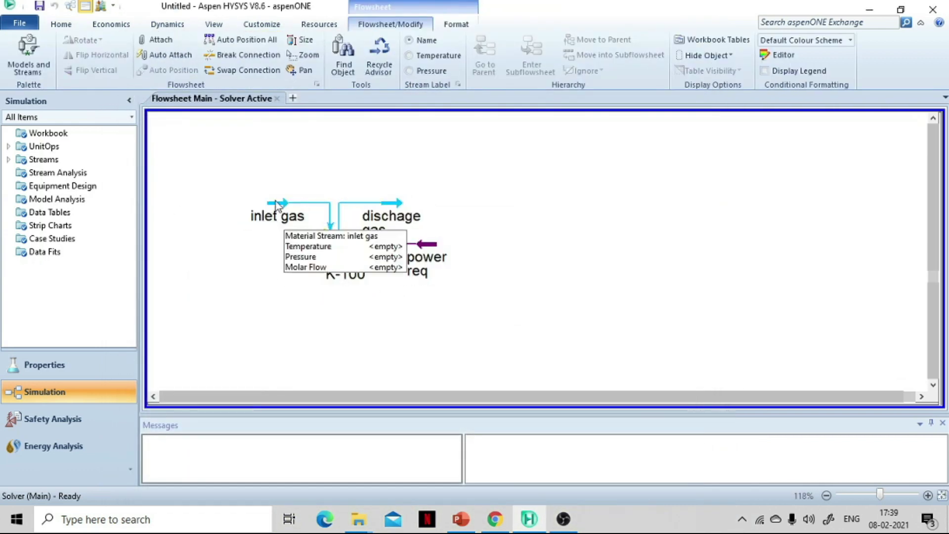
# Set the inlet gas stream's temperature to 10 C and its pressure to 1 bar
pyautogui.doubleClick(279, 204)
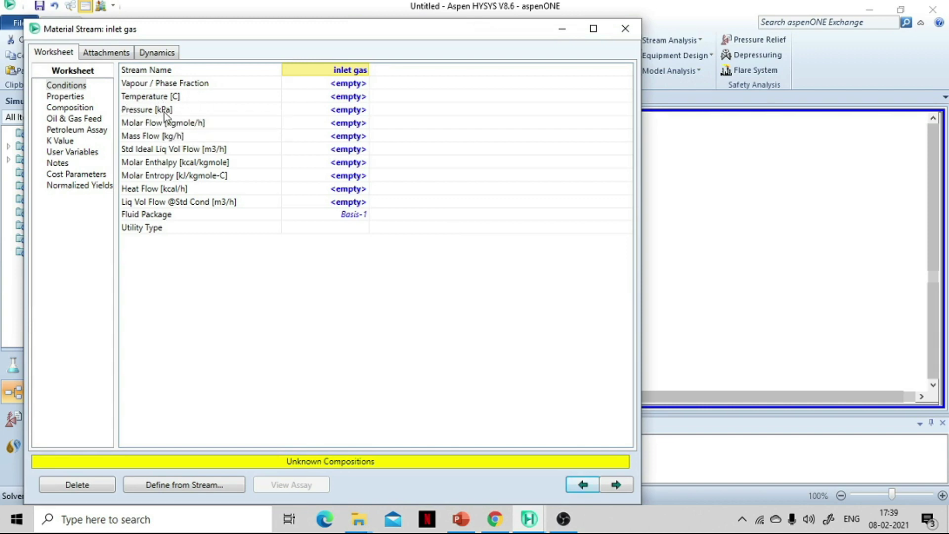
pyautogui.press('Down')
pyautogui.press('Down')
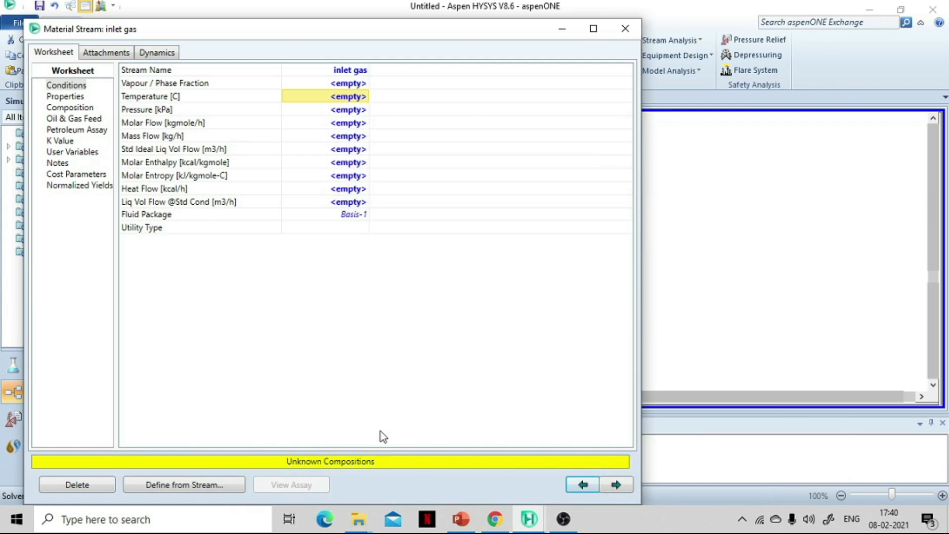
pyautogui.click(349, 99)
pyautogui.write('10')
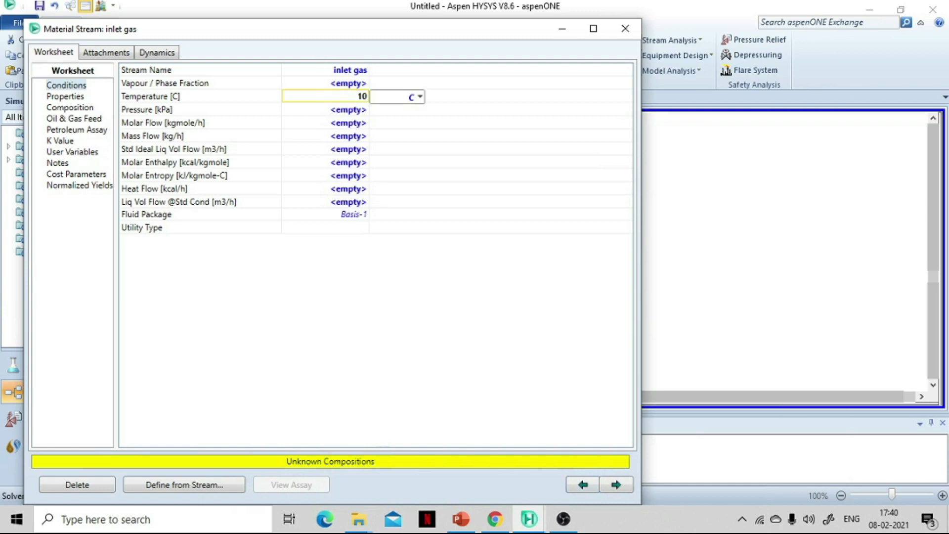
pyautogui.press('Return')
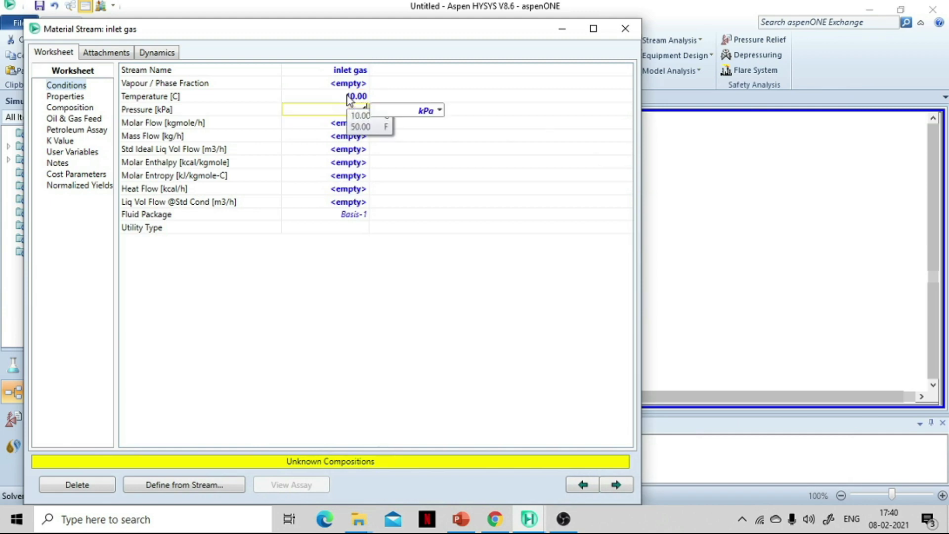
pyautogui.write('1')
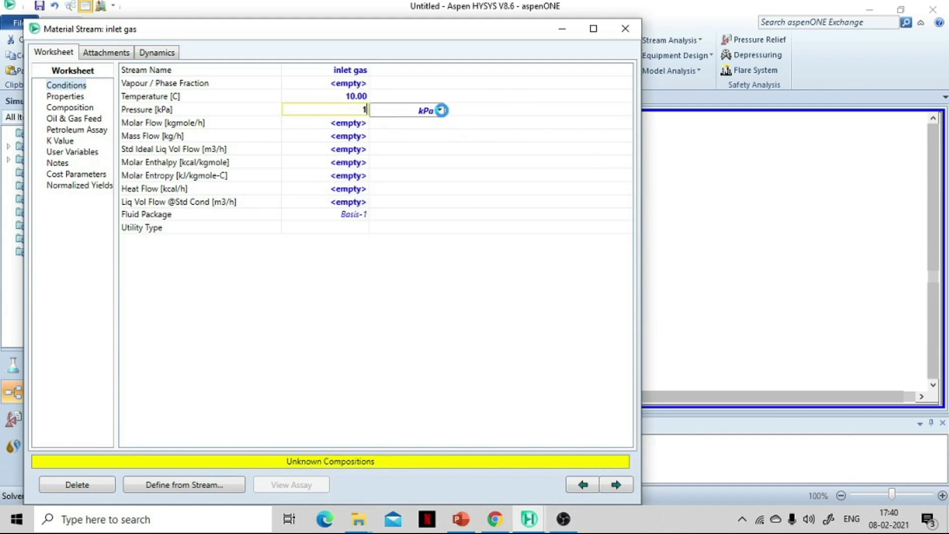
pyautogui.click(439, 110)
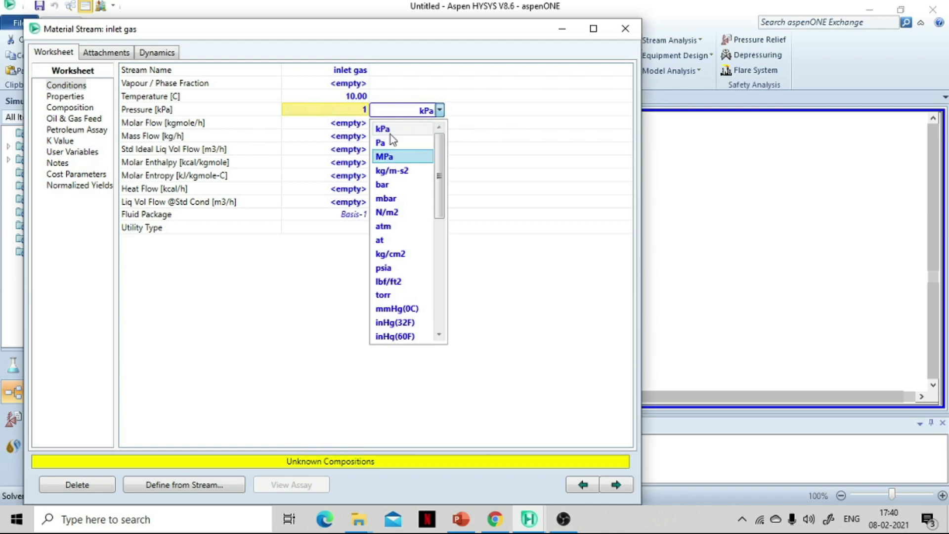
pyautogui.click(396, 186)
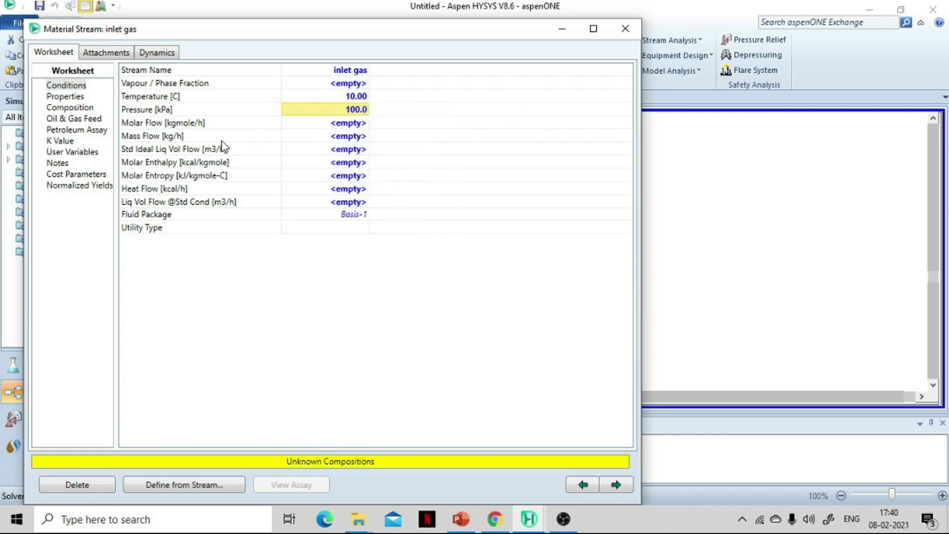
# Try entering a molar flow of 12 kgmole/h for the inlet gas, and define its composition with a methane mole fraction of 1
pyautogui.click(330, 125)
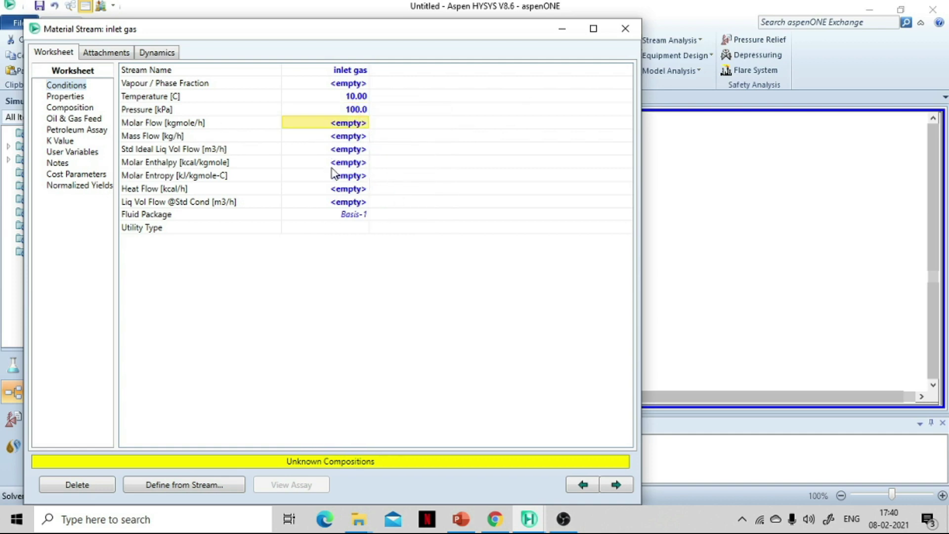
pyautogui.write('12')
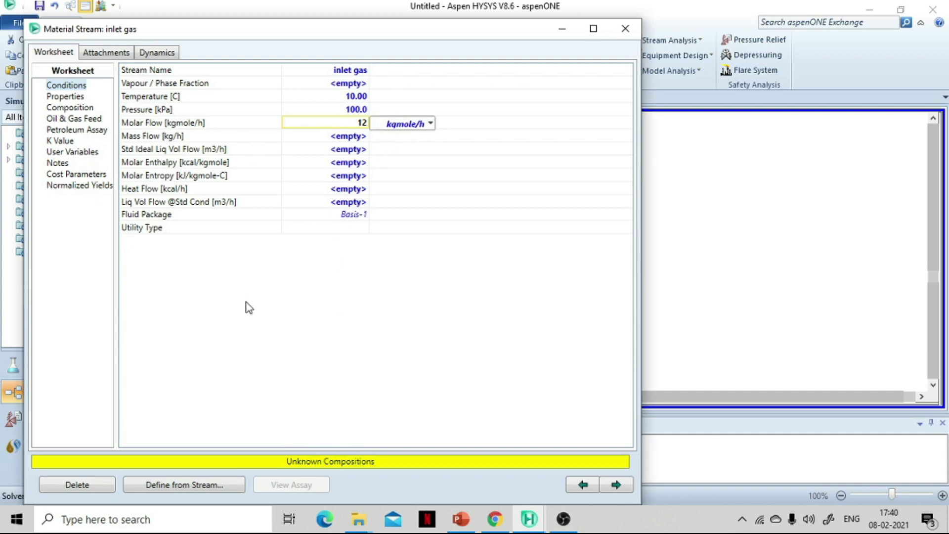
pyautogui.click(89, 110)
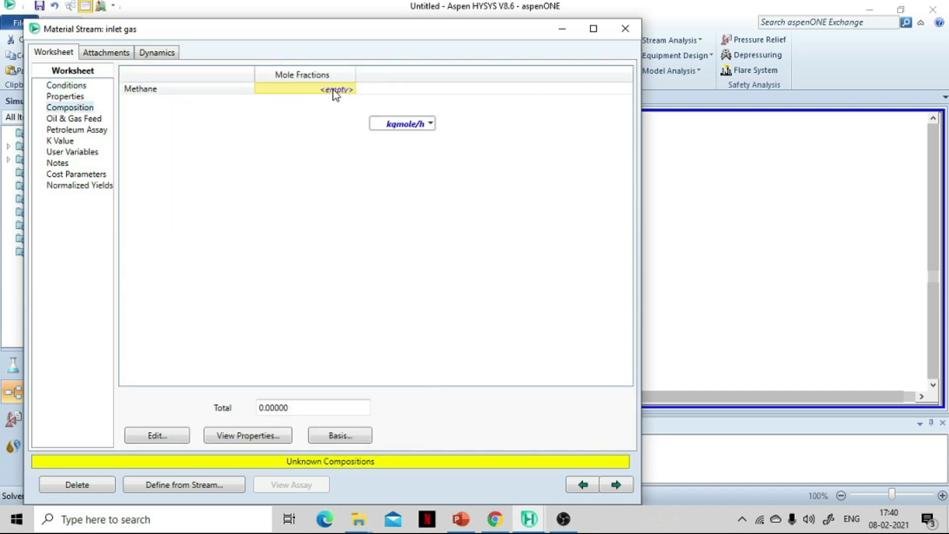
pyautogui.write('1')
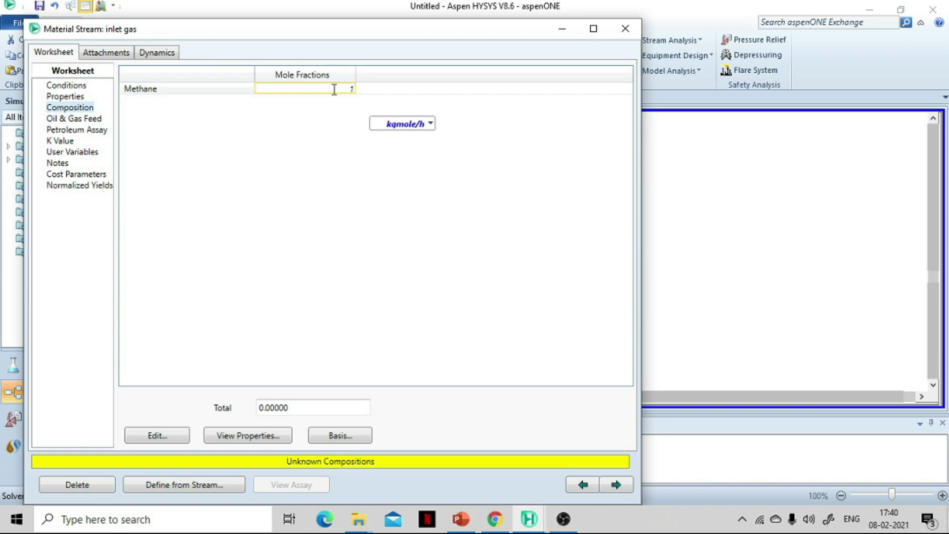
pyautogui.press('Return')
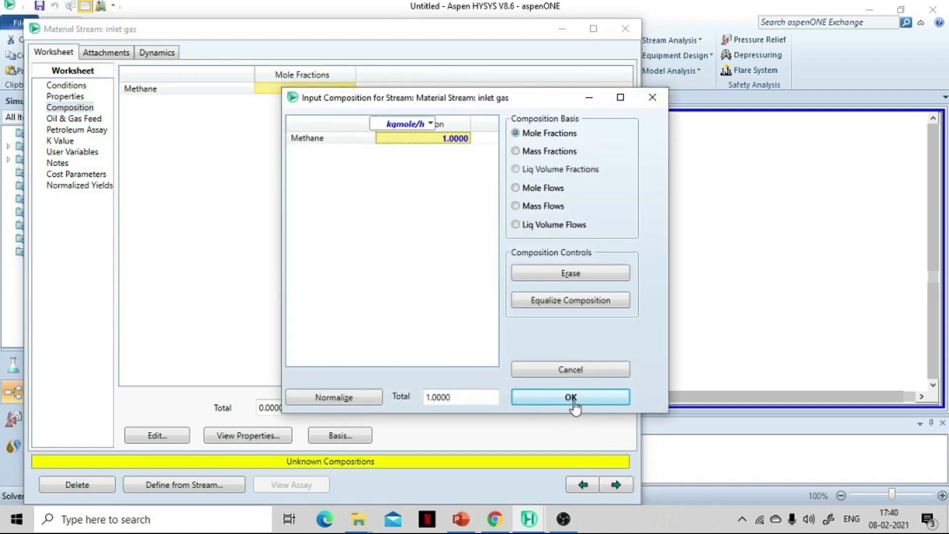
pyautogui.click(571, 397)
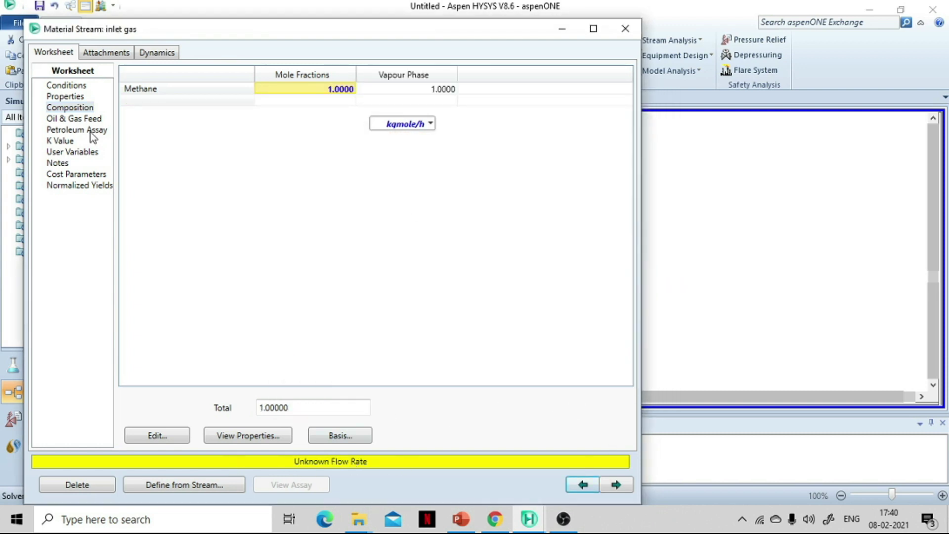
# Set the inlet gas molar flow to 12 kgmole/h and close the stream's window
pyautogui.click(63, 86)
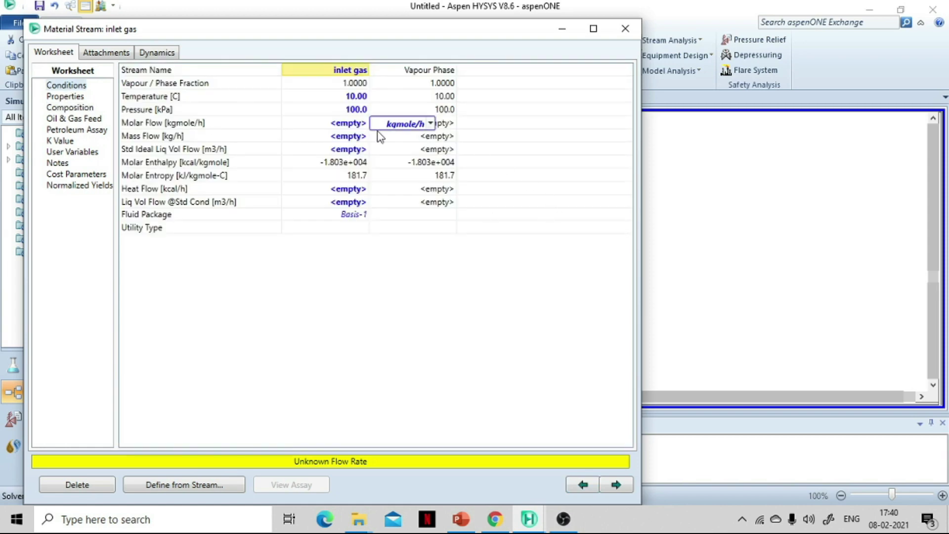
pyautogui.click(351, 124)
pyautogui.write('12')
pyautogui.press('Return')
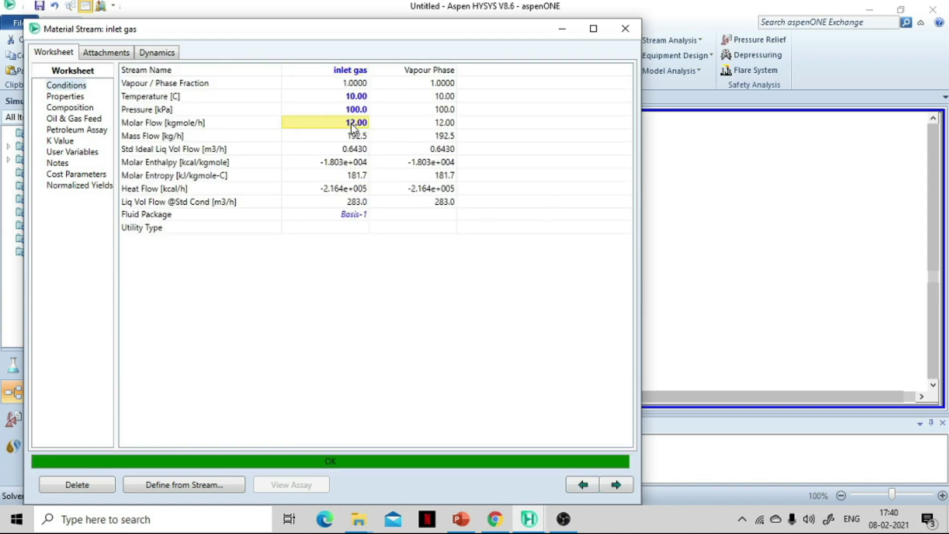
pyautogui.write('12')
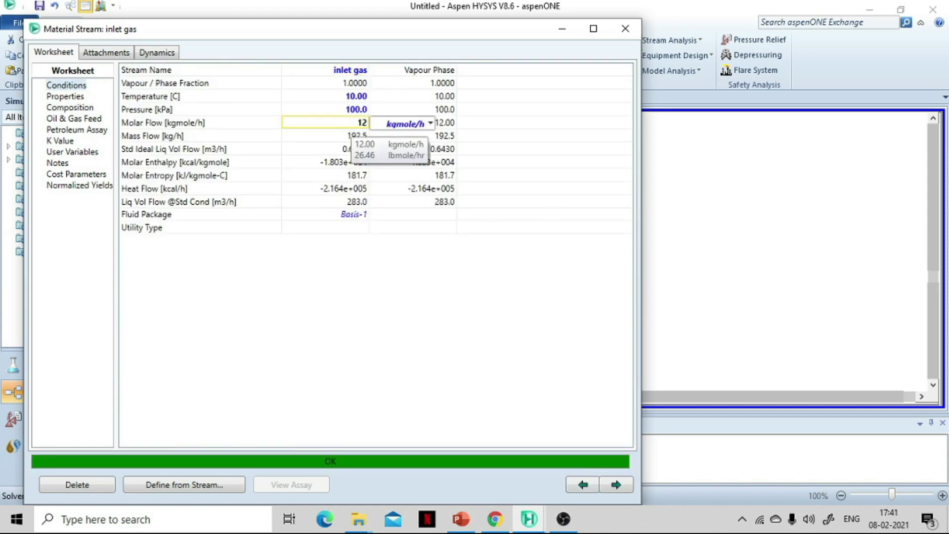
pyautogui.press('Return')
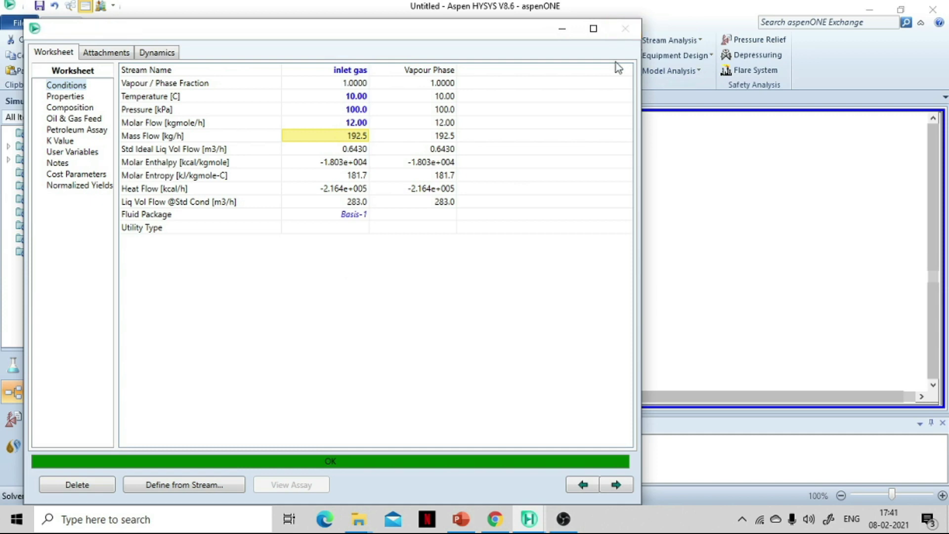
pyautogui.click(625, 28)
pyautogui.click(560, 201)
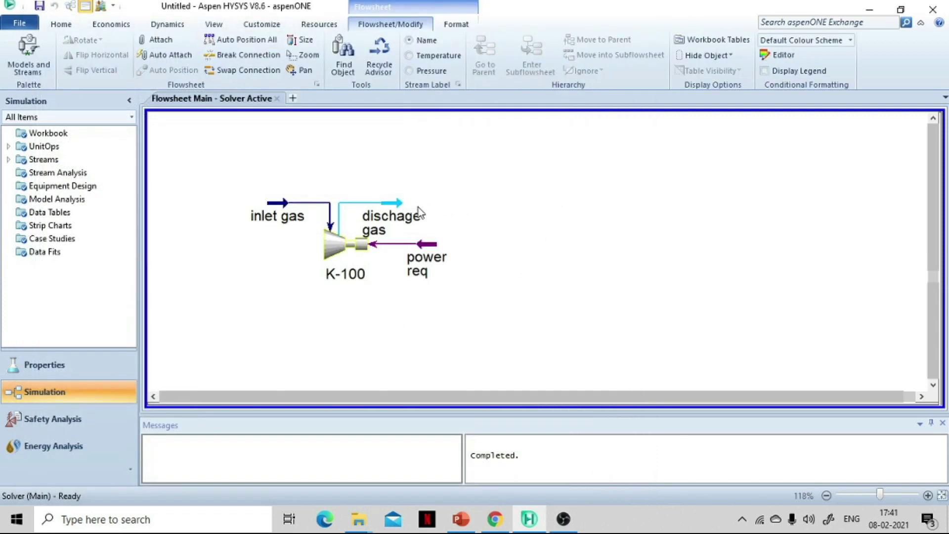
# Check the problem statement slide in PowerPoint, return to HYSYS and set the dischage gas stream's pressure to 10 bar
pyautogui.moveTo(398, 215)
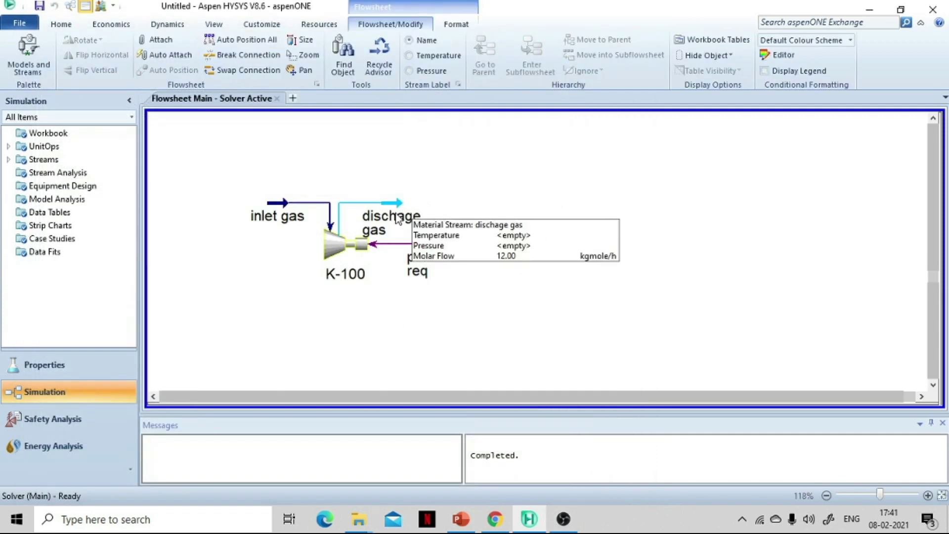
pyautogui.click(462, 520)
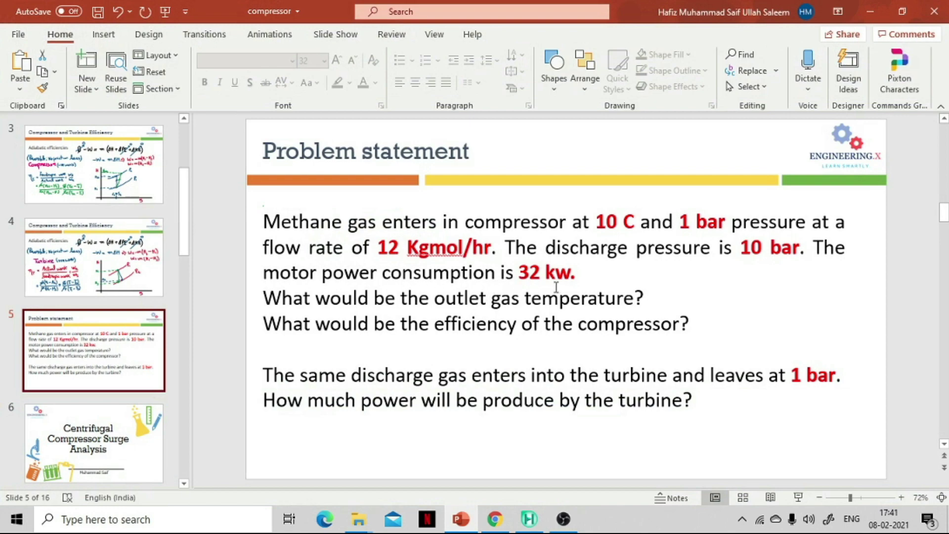
pyautogui.click(462, 519)
pyautogui.doubleClick(398, 210)
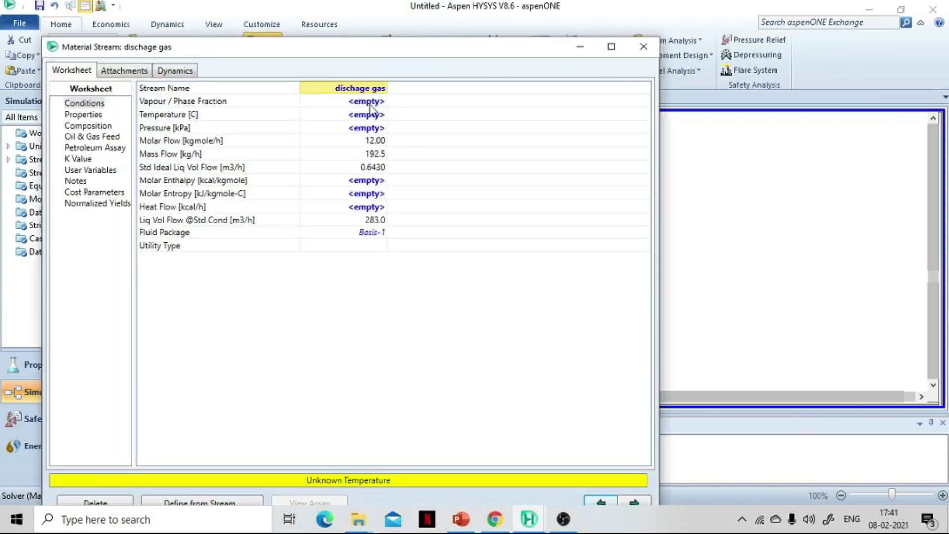
pyautogui.click(365, 129)
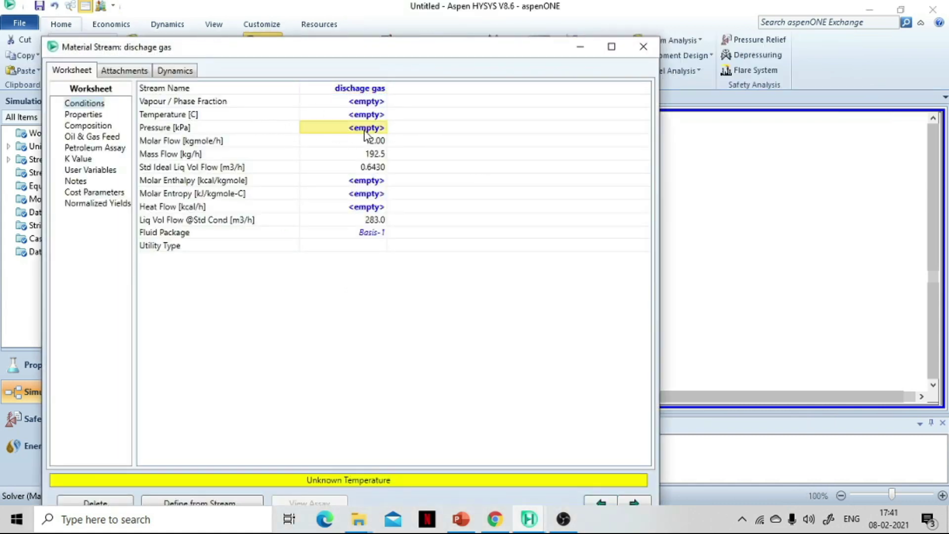
pyautogui.write('10')
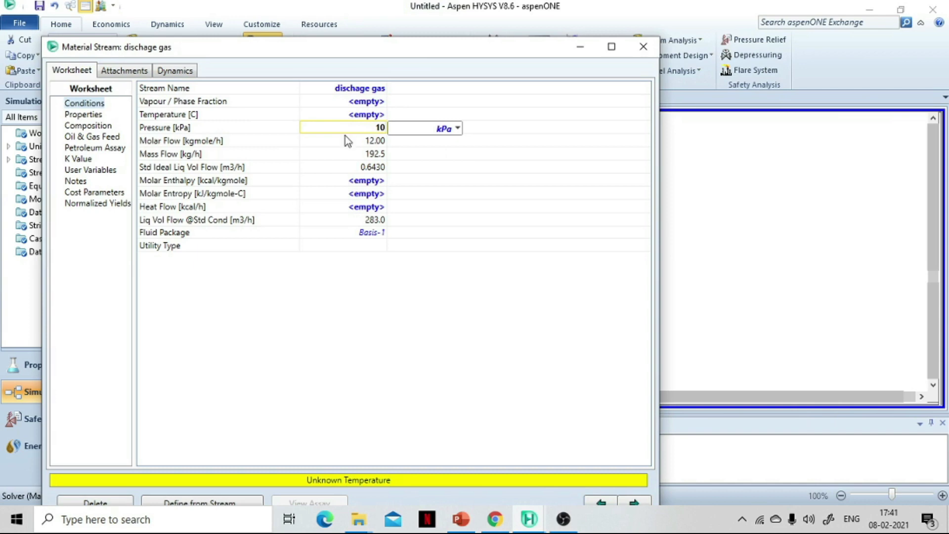
pyautogui.click(457, 129)
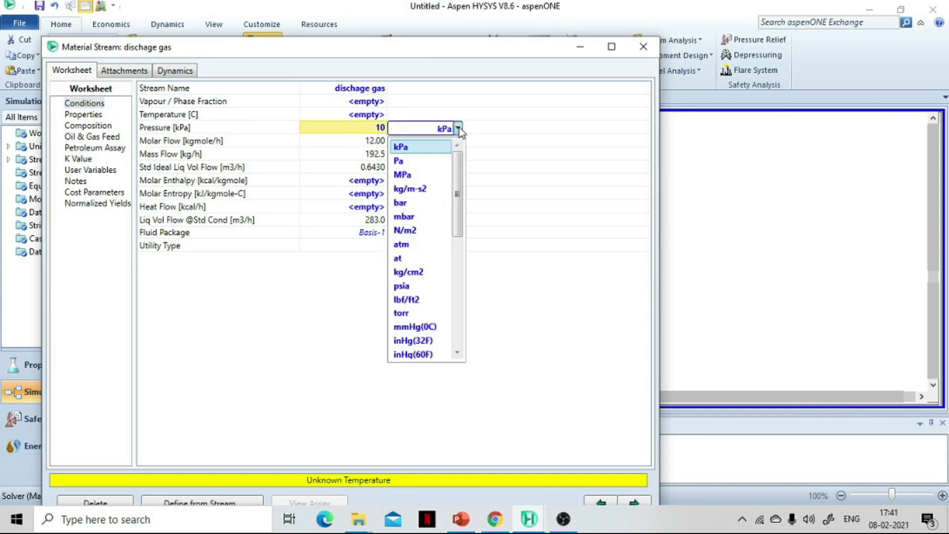
pyautogui.click(404, 203)
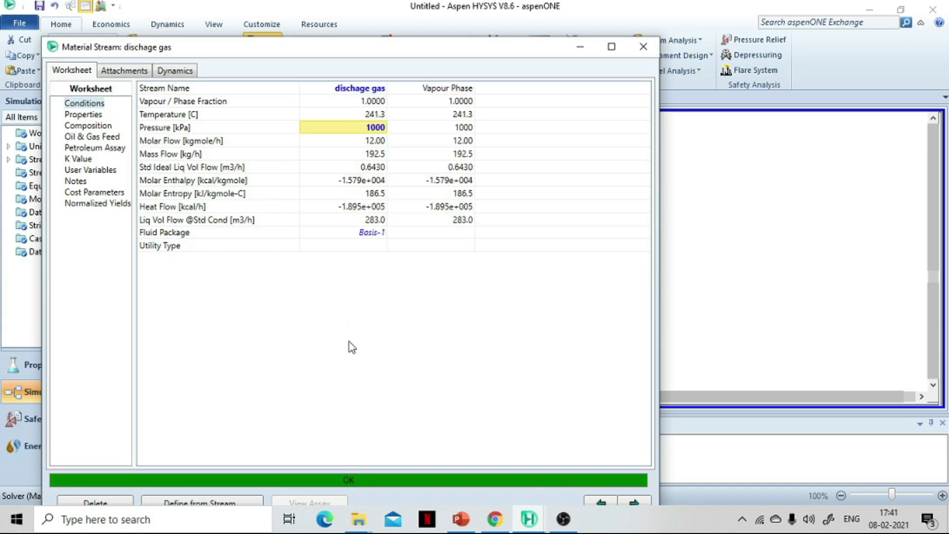
# Close the dischage gas stream's window and clear the adiabatic efficiency in compressor K-100's parameters
pyautogui.click(644, 47)
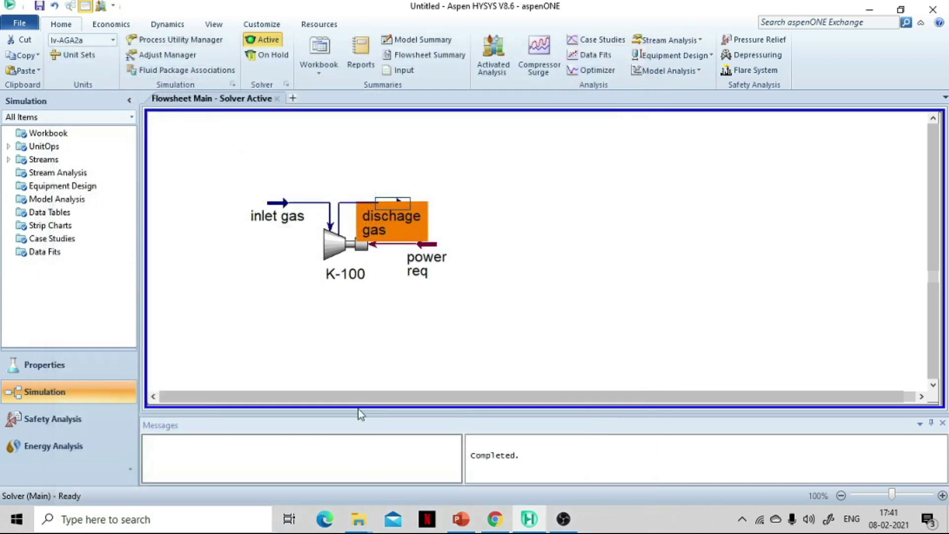
pyautogui.click(399, 314)
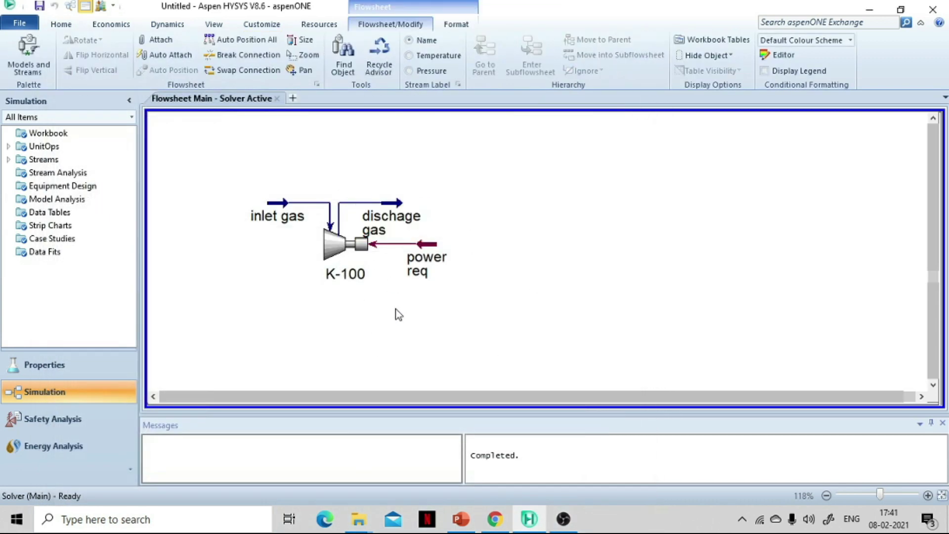
pyautogui.doubleClick(338, 255)
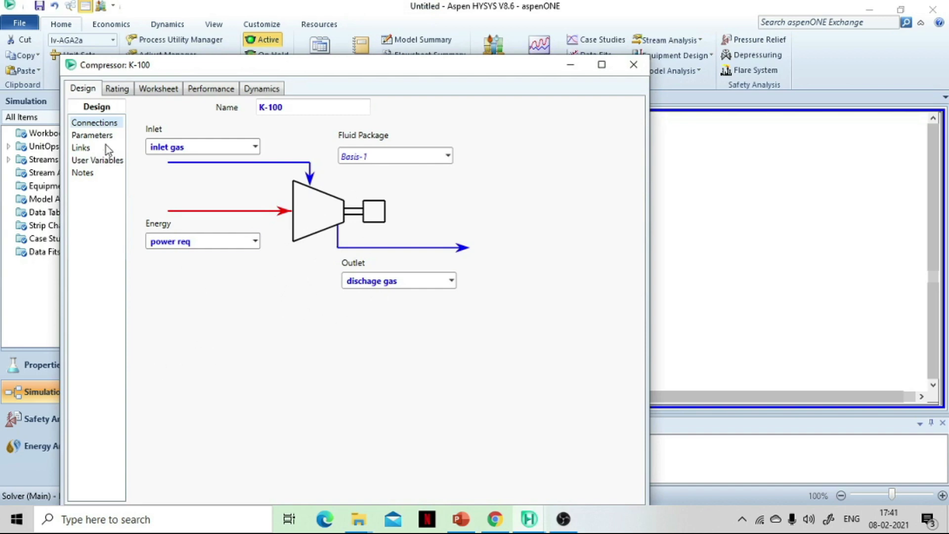
pyautogui.click(93, 136)
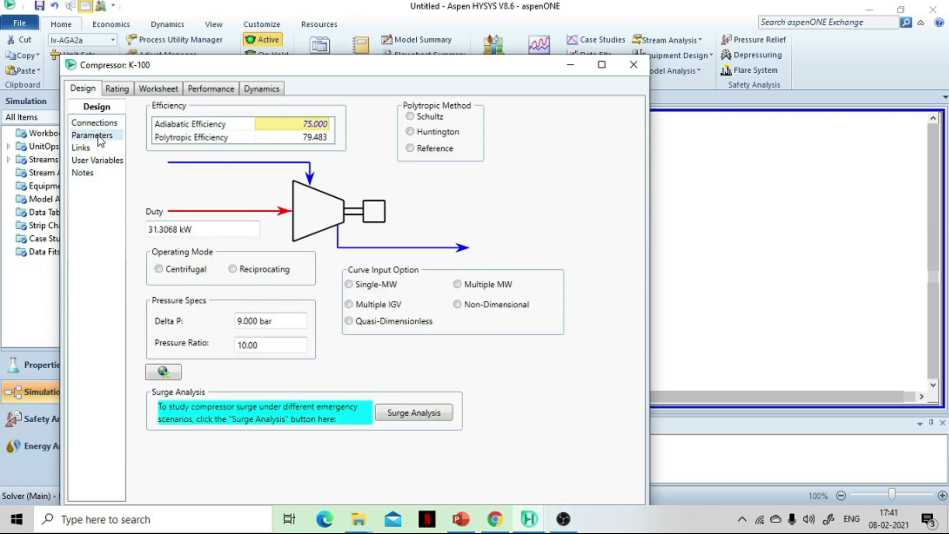
pyautogui.click(326, 125)
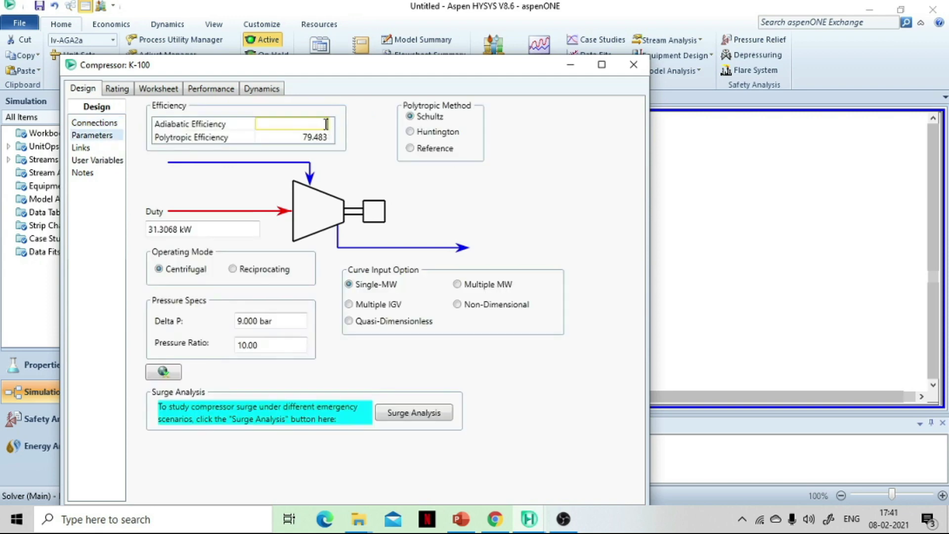
pyautogui.press('Return')
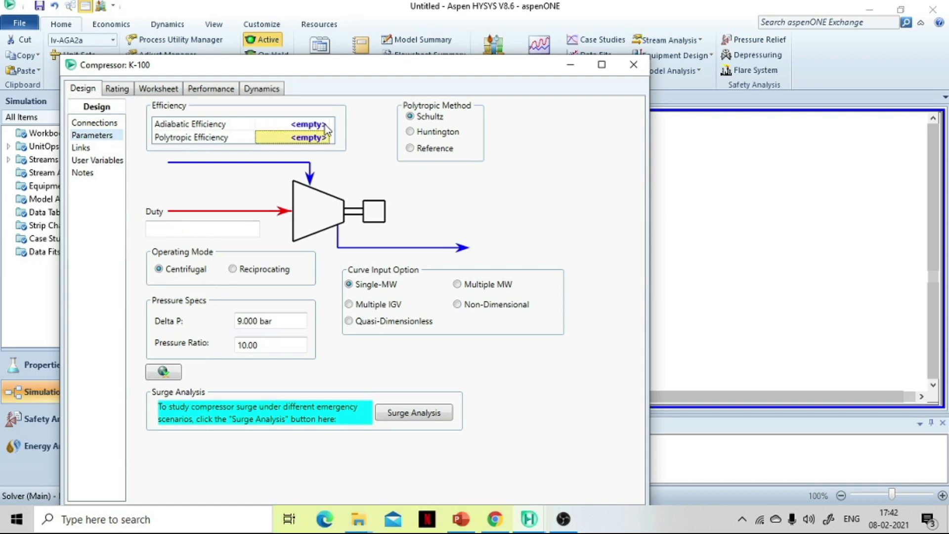
# Set compressor K-100's duty to 32 kW and close its window
pyautogui.click(178, 229)
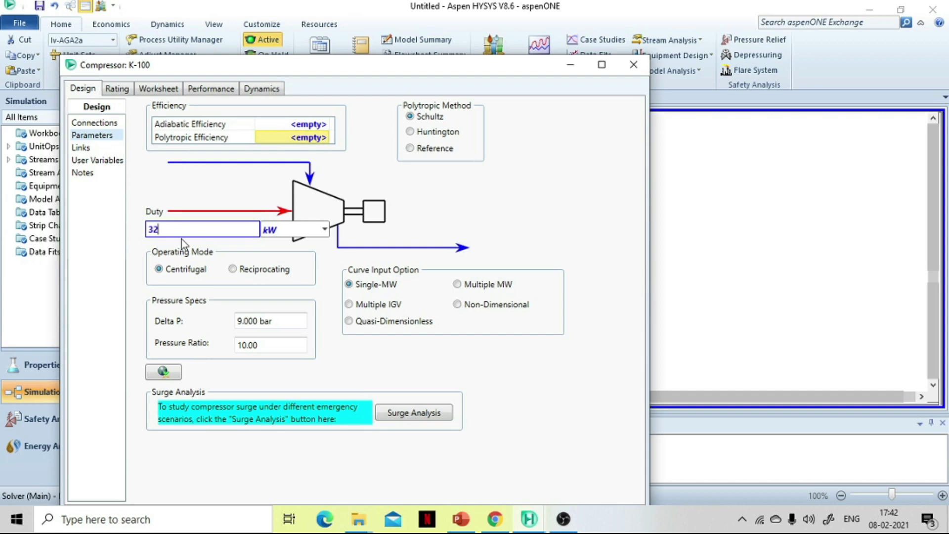
pyautogui.write('32')
pyautogui.press('Return')
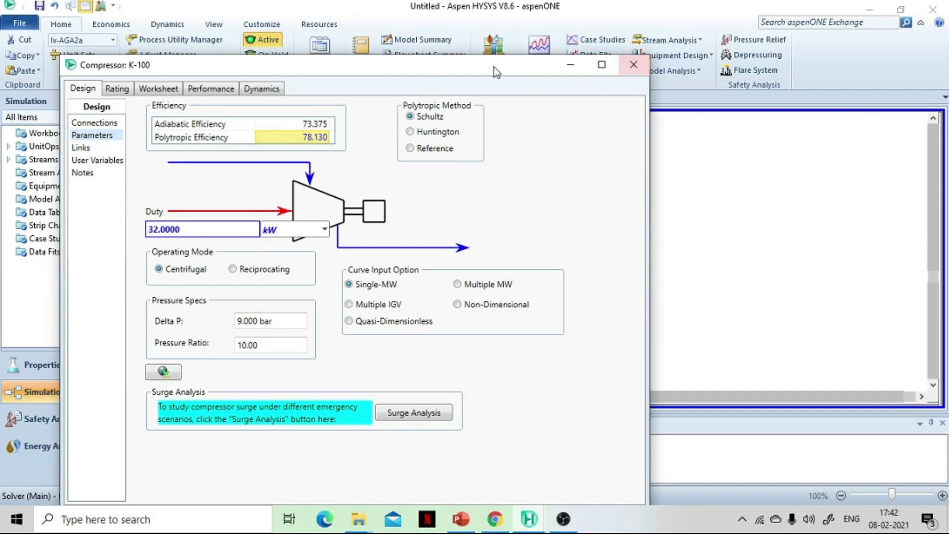
pyautogui.click(633, 65)
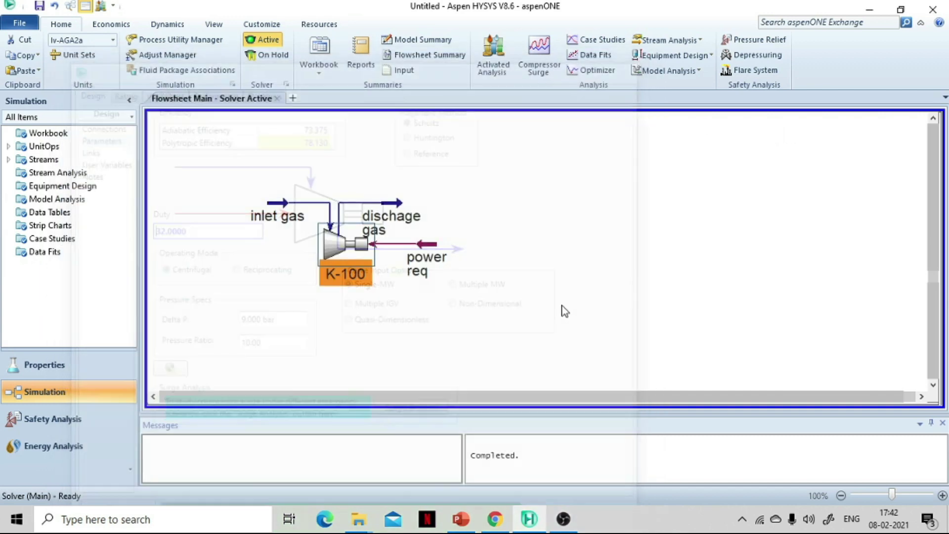
pyautogui.click(518, 280)
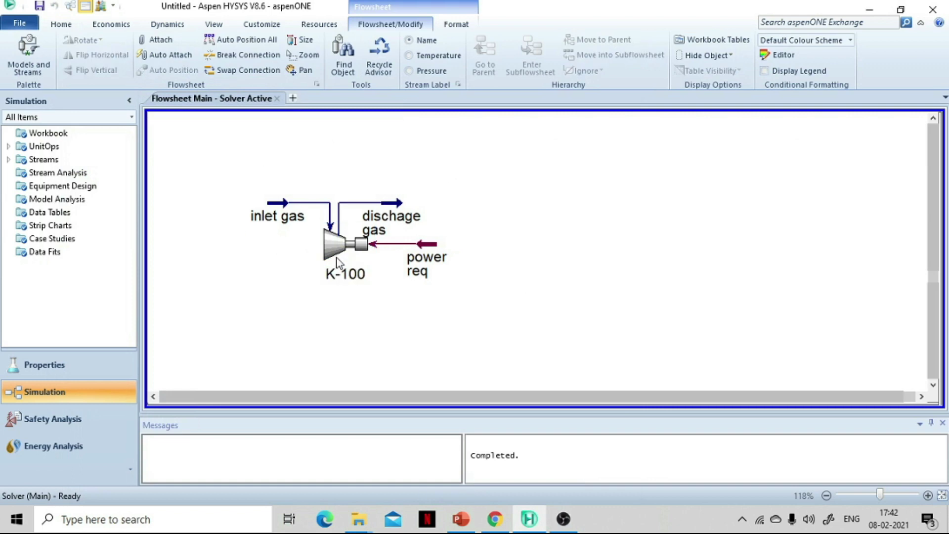
# Review the adiabatic and polytropic efficiencies in compressor K-100's parameters, and close its window
pyautogui.moveTo(342, 253)
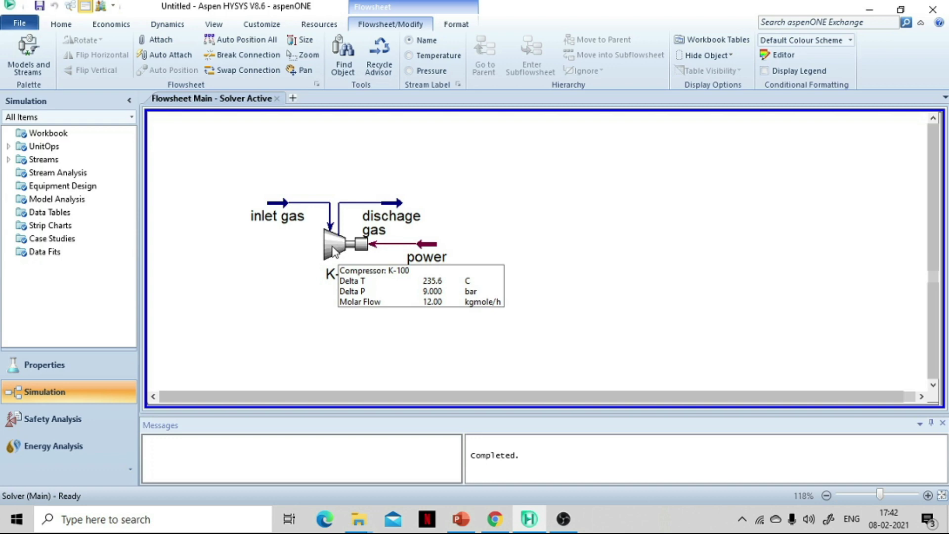
pyautogui.doubleClick(334, 250)
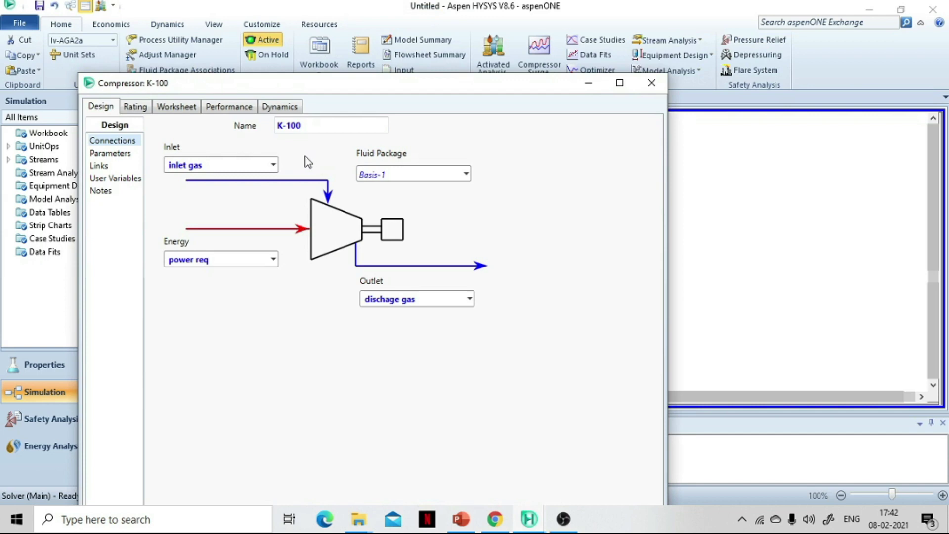
pyautogui.click(117, 155)
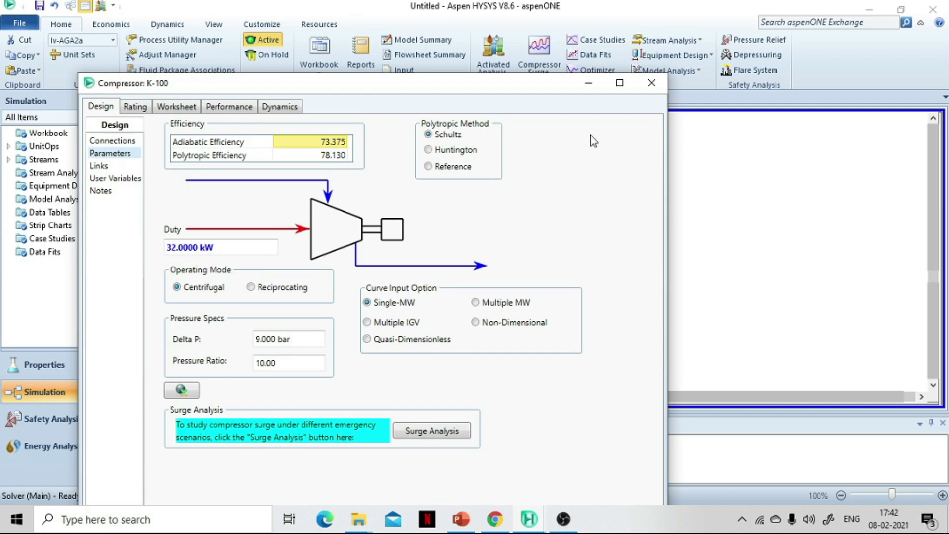
pyautogui.click(651, 83)
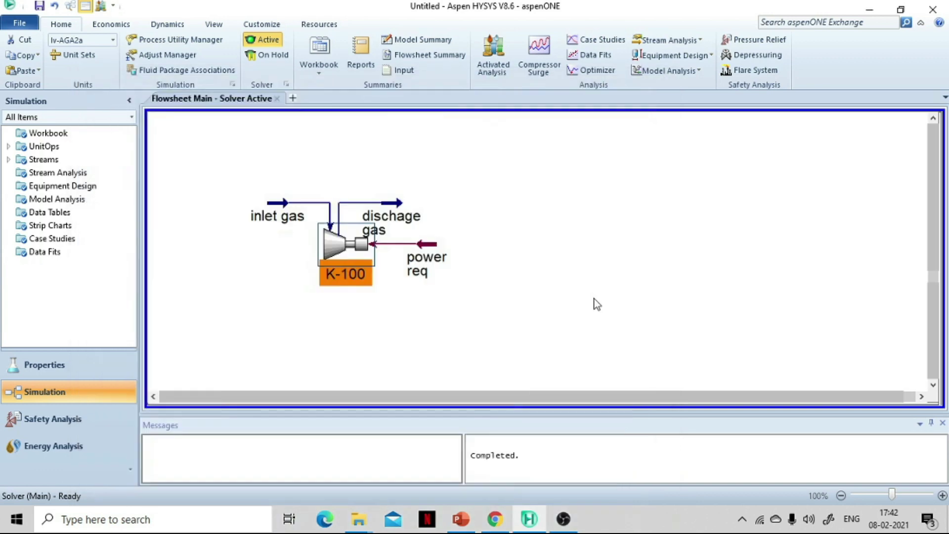
pyautogui.click(543, 262)
# Check the dischage gas stream's temperature and pressure in its conditions, and close its window
pyautogui.moveTo(393, 207)
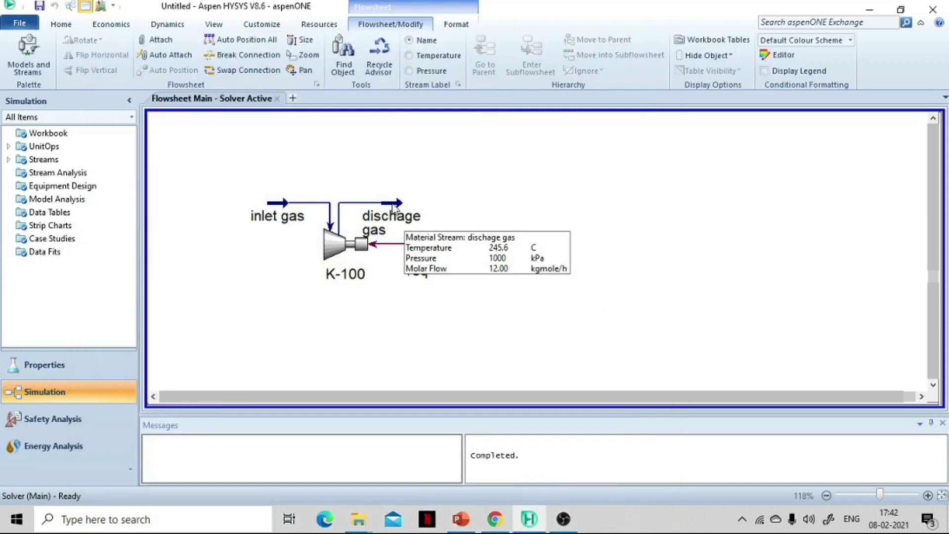
pyautogui.doubleClick(396, 200)
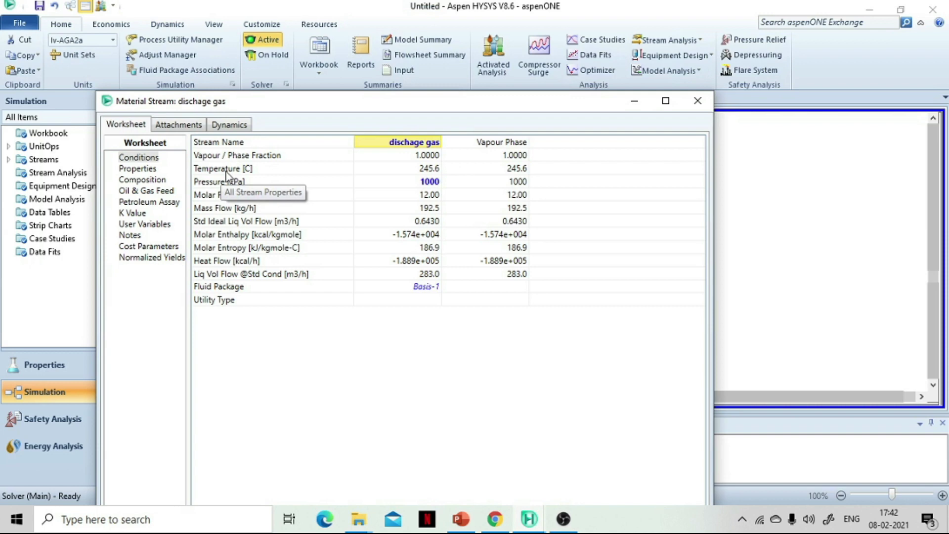
pyautogui.moveTo(423, 182)
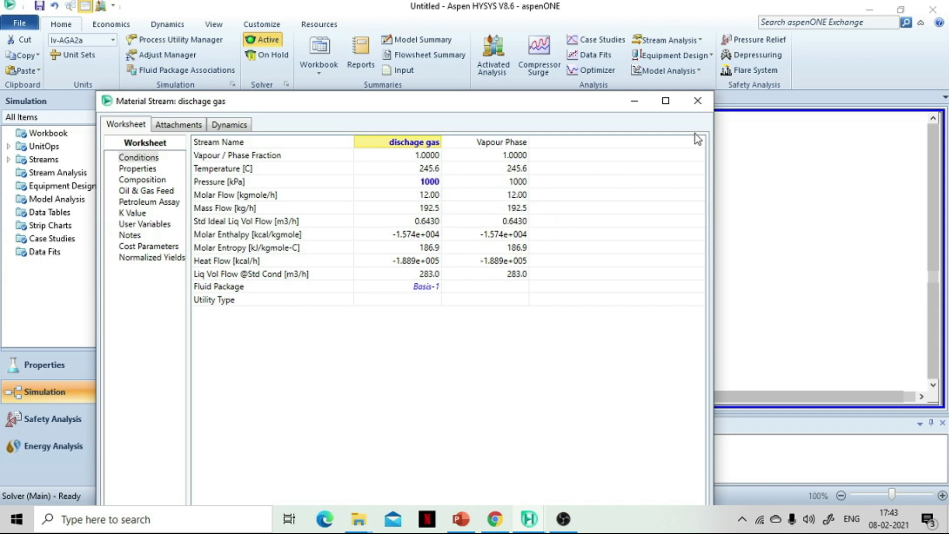
pyautogui.click(697, 100)
pyautogui.click(655, 279)
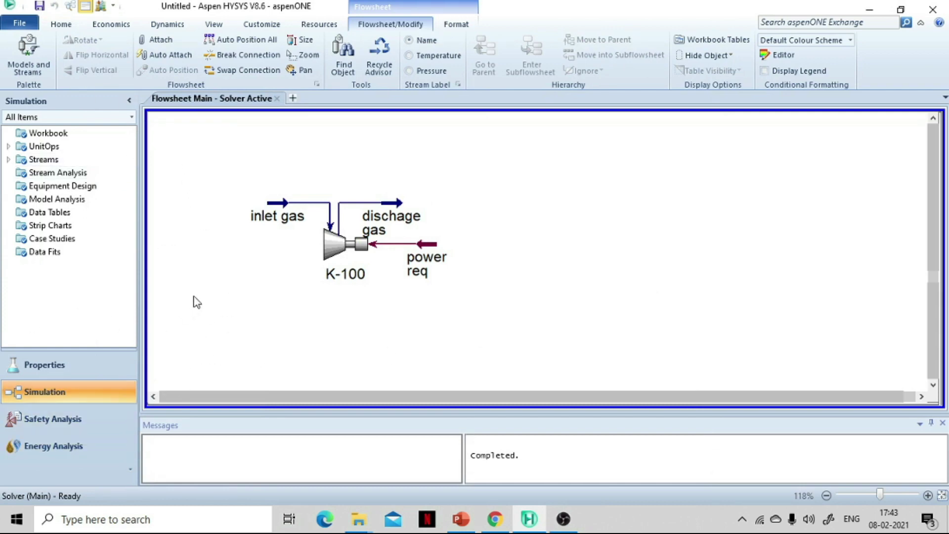
# Add an expander to the flowsheet to the right of compressor K-100 and close the model palette
pyautogui.click(23, 61)
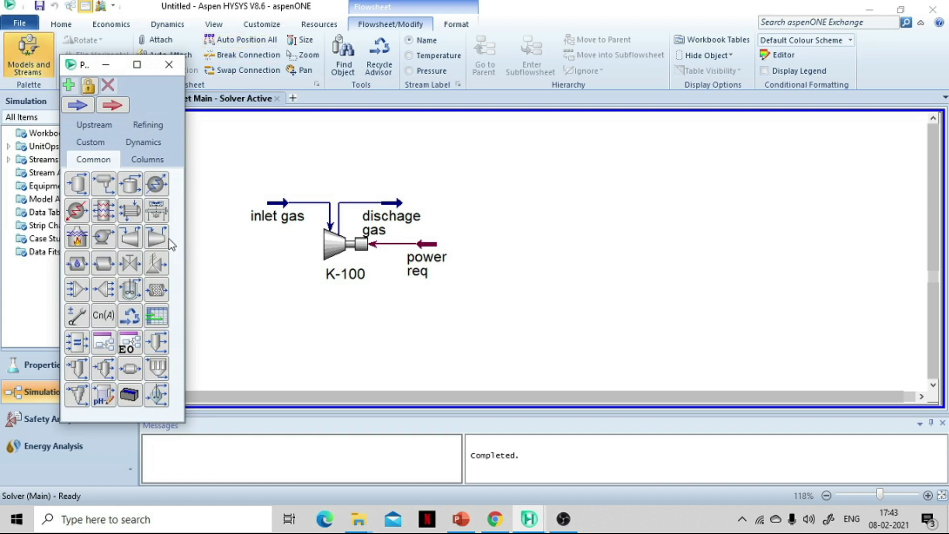
pyautogui.click(130, 242)
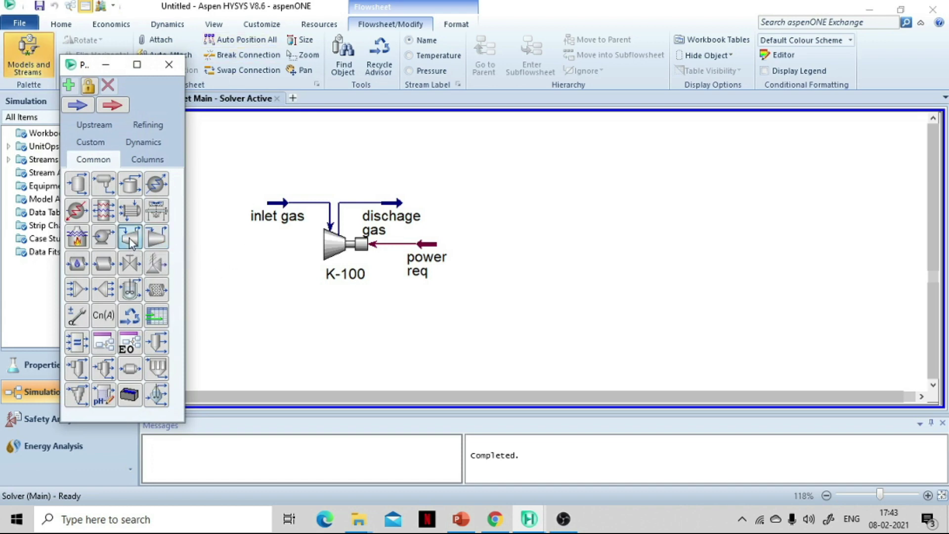
pyautogui.click(552, 266)
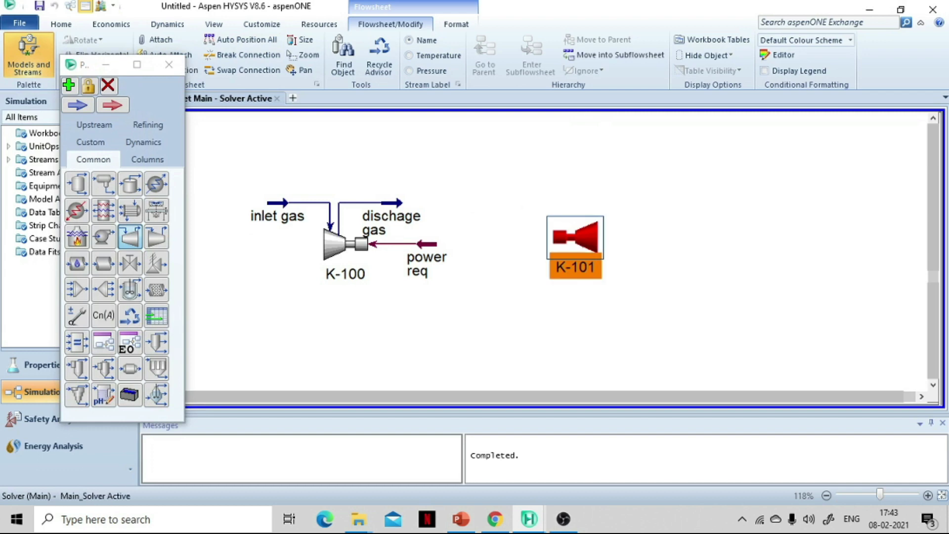
pyautogui.click(168, 65)
# Connect dischage gas as expander K-101's inlet and create an outlet stream named low pressure
pyautogui.doubleClick(570, 238)
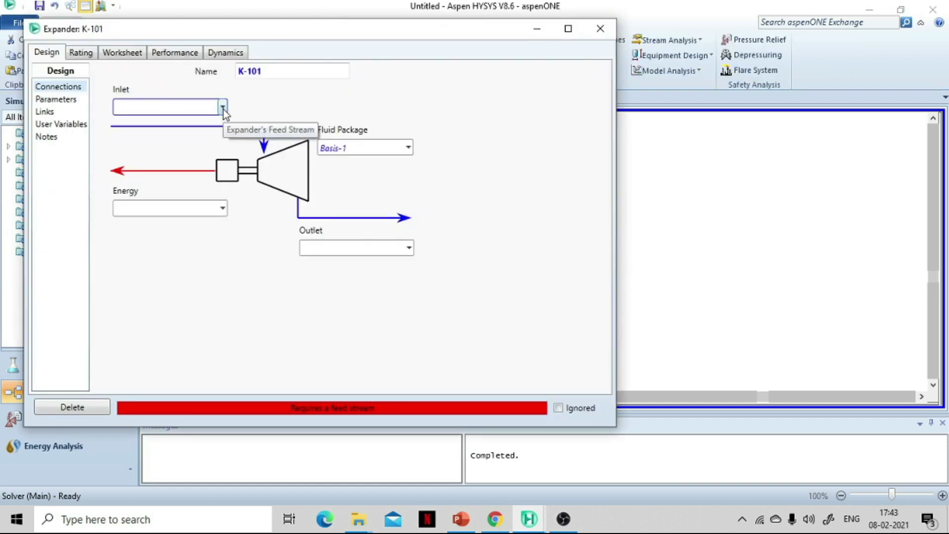
pyautogui.click(223, 107)
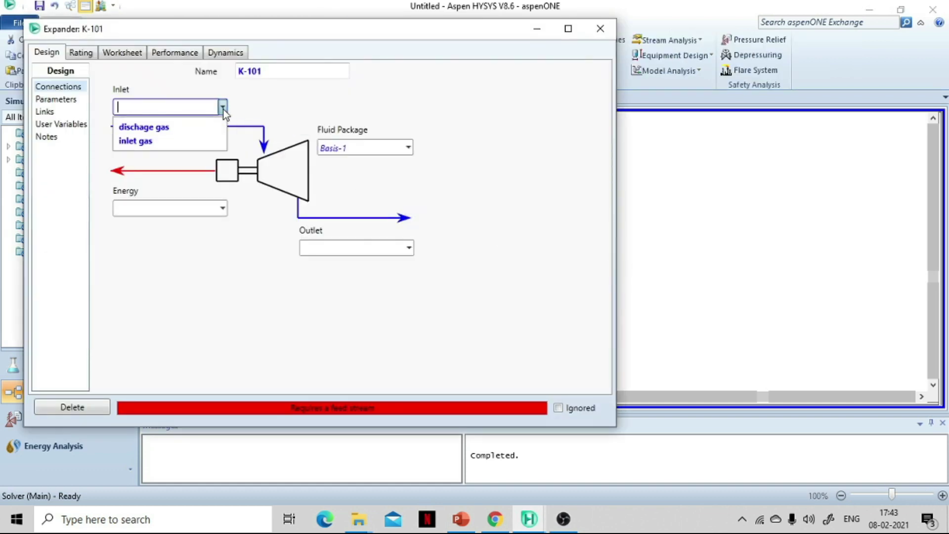
pyautogui.click(163, 128)
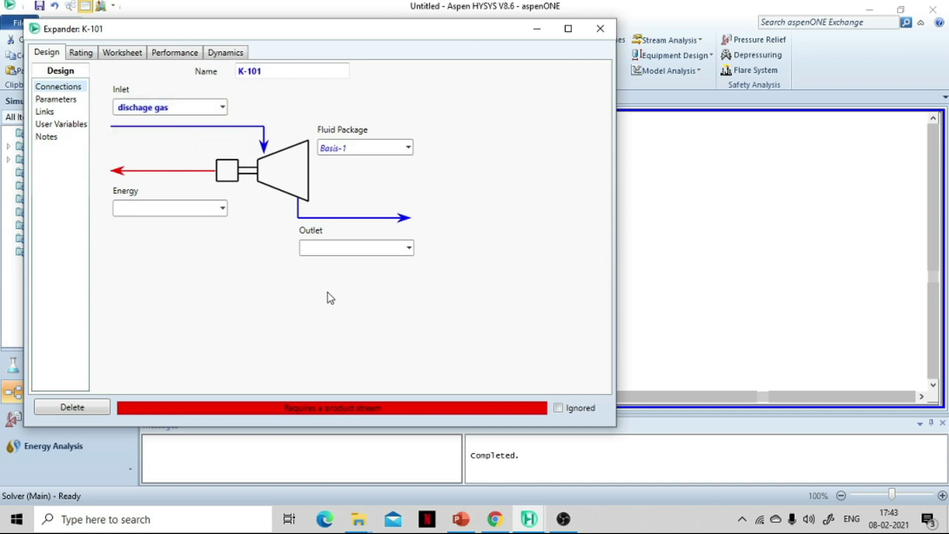
pyautogui.click(326, 246)
pyautogui.write('low pressure')
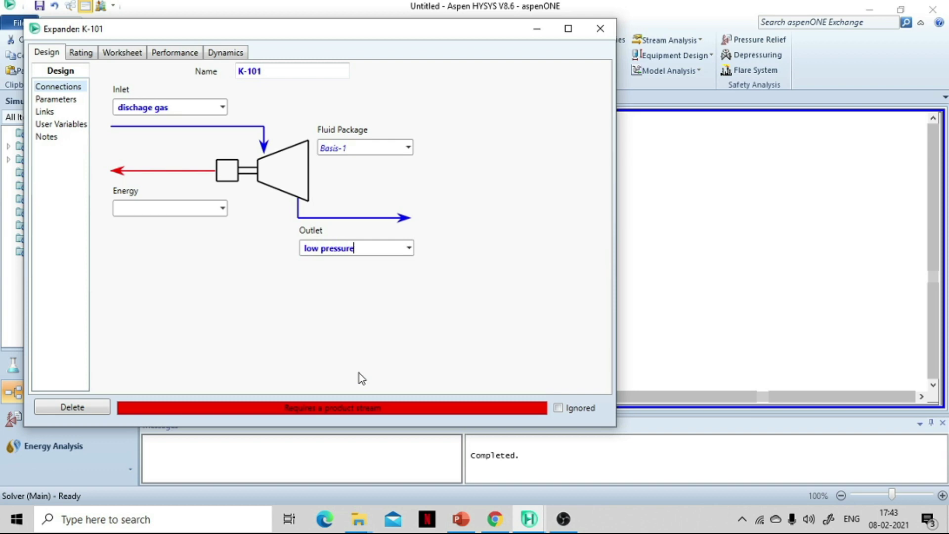
pyautogui.press('Return')
# Add an energy stream named power gen to expander K-101 and close its window
pyautogui.click(173, 208)
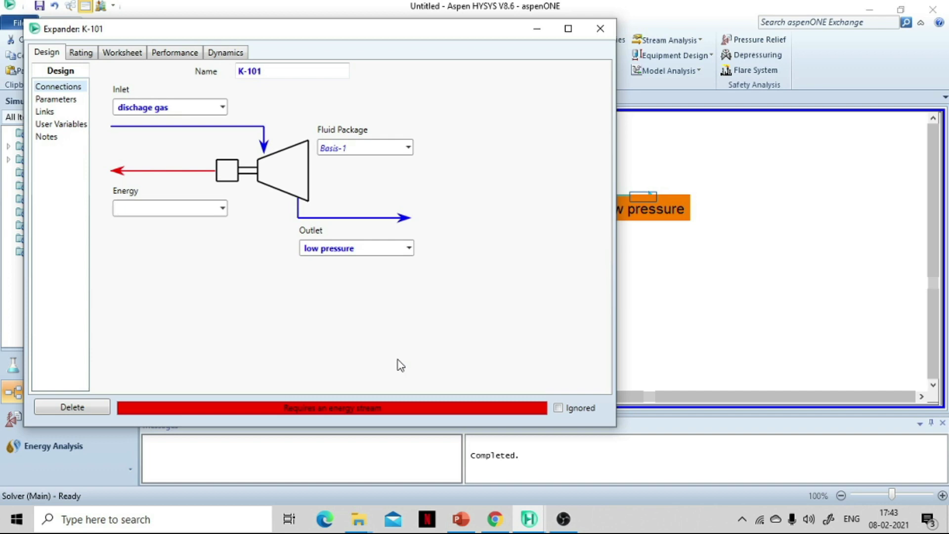
pyautogui.write('power gen')
pyautogui.press('Return')
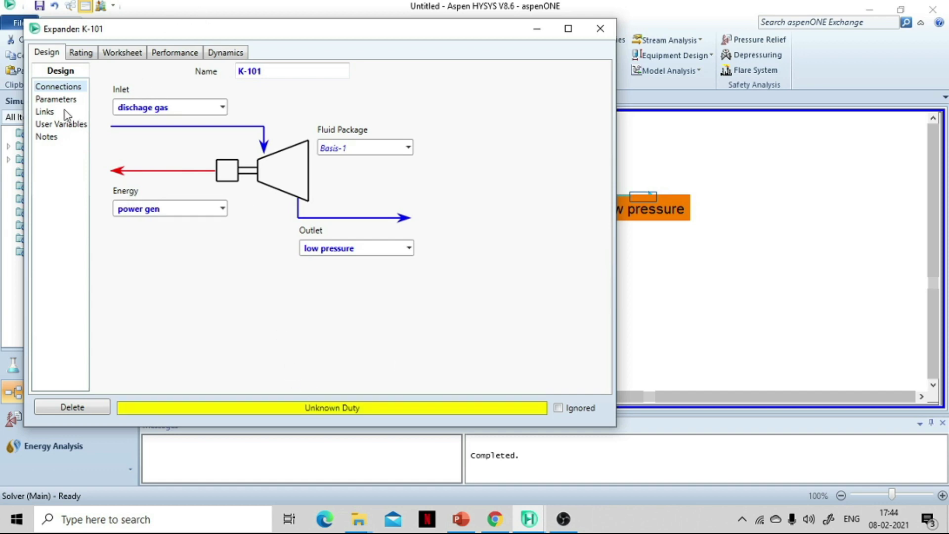
pyautogui.click(599, 32)
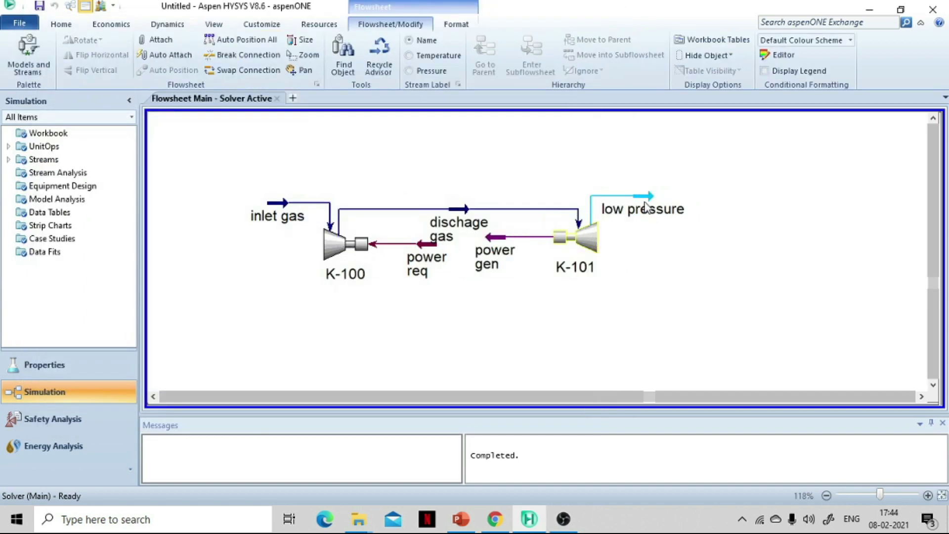
# Set the low pressure stream's pressure to 1 bar and close its window
pyautogui.moveTo(650, 203)
pyautogui.doubleClick(638, 196)
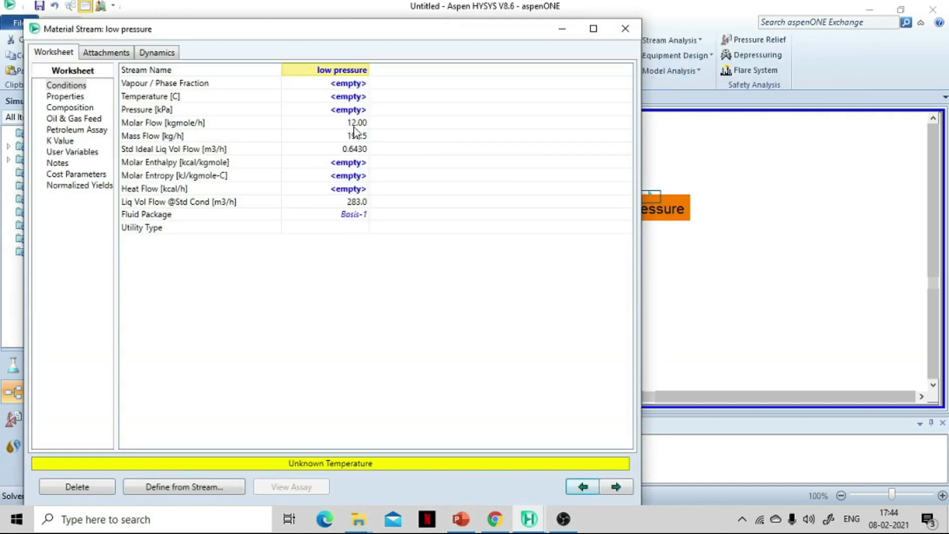
pyautogui.click(359, 111)
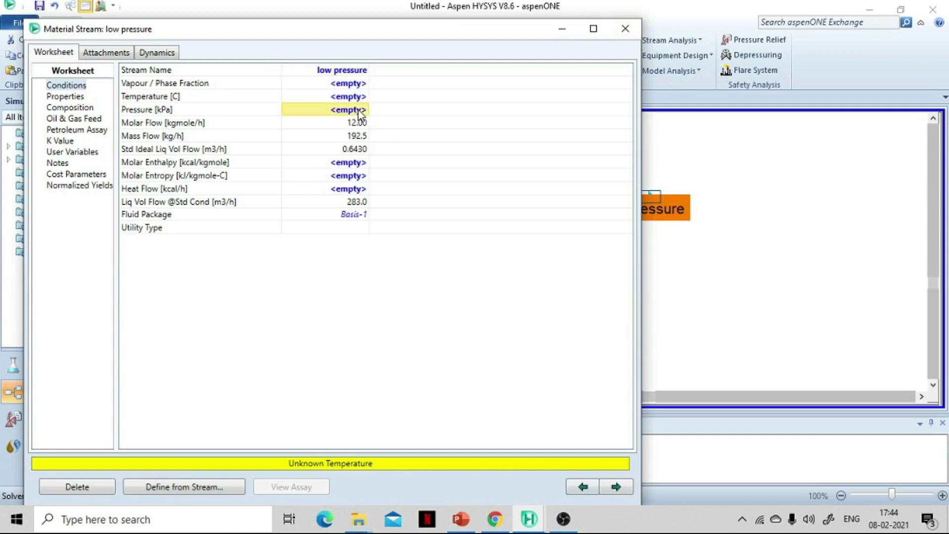
pyautogui.write('1')
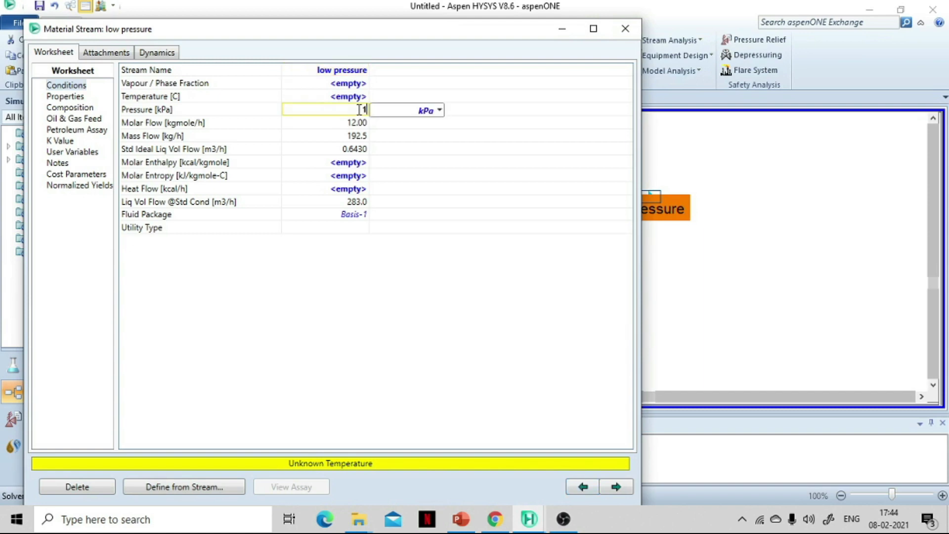
pyautogui.click(439, 111)
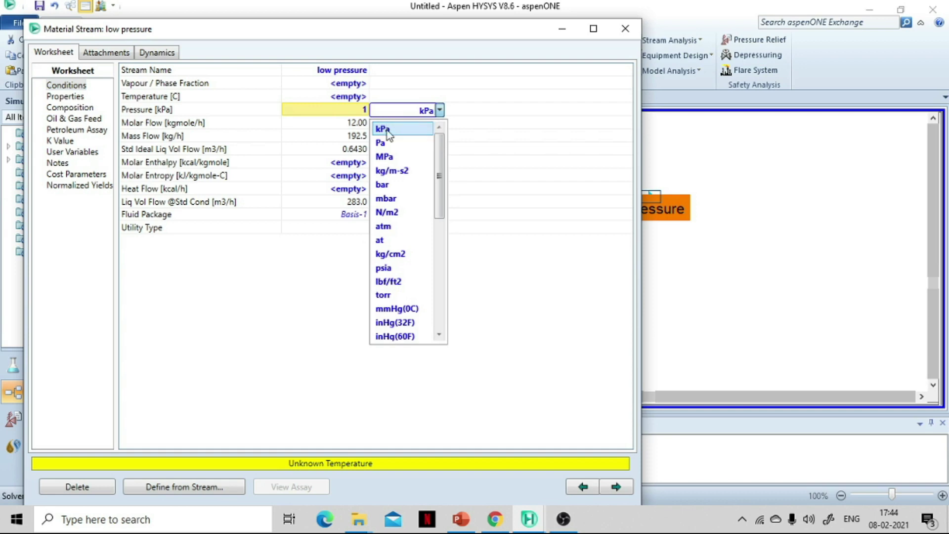
pyautogui.click(386, 188)
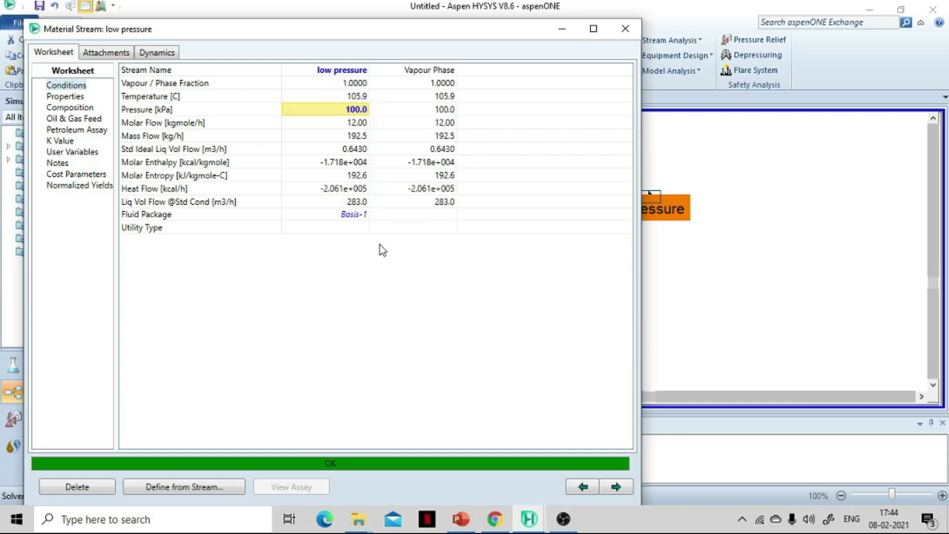
pyautogui.click(625, 28)
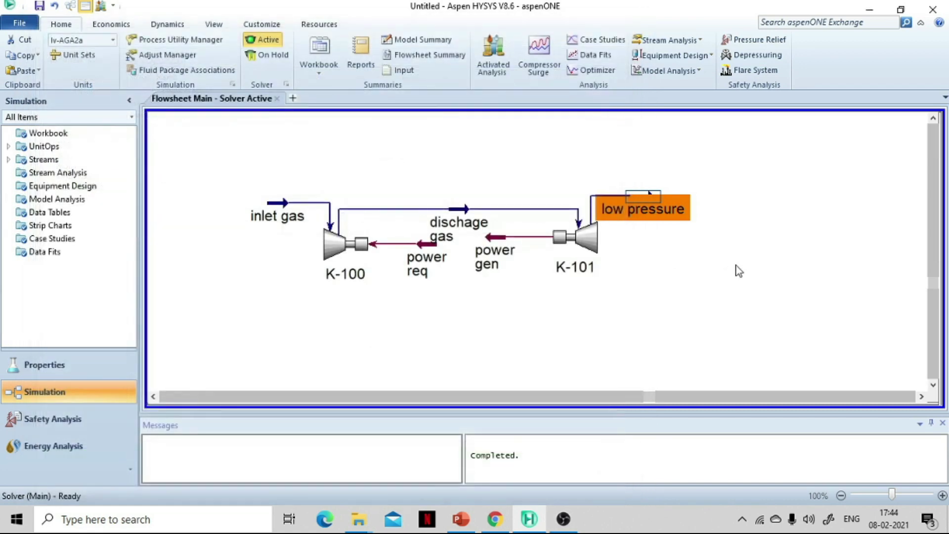
# Check the heat flow and power of the power gen energy stream
pyautogui.moveTo(507, 245)
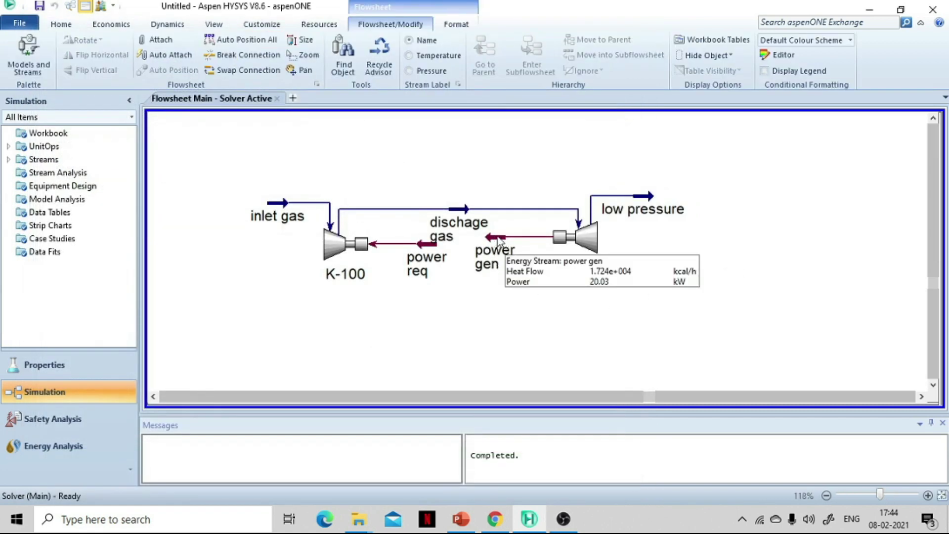
pyautogui.doubleClick(498, 240)
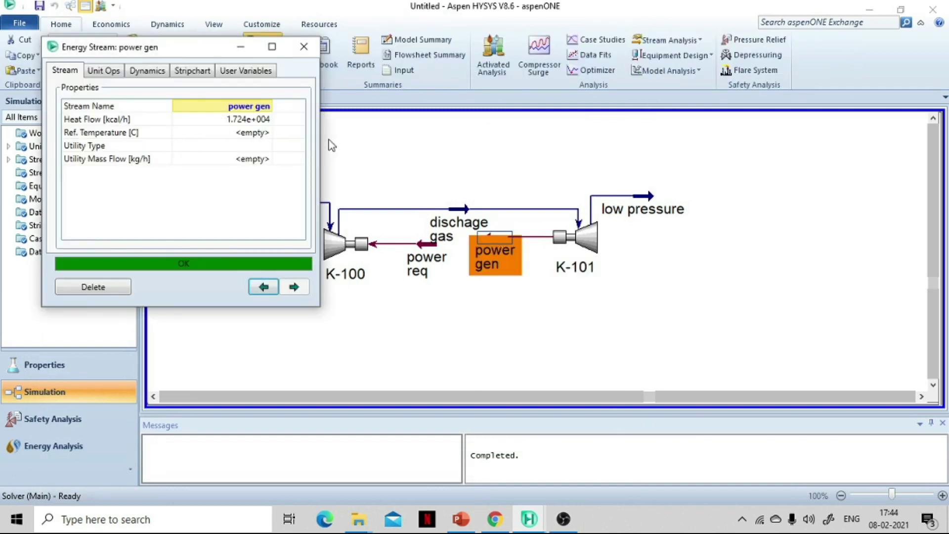
pyautogui.click(305, 46)
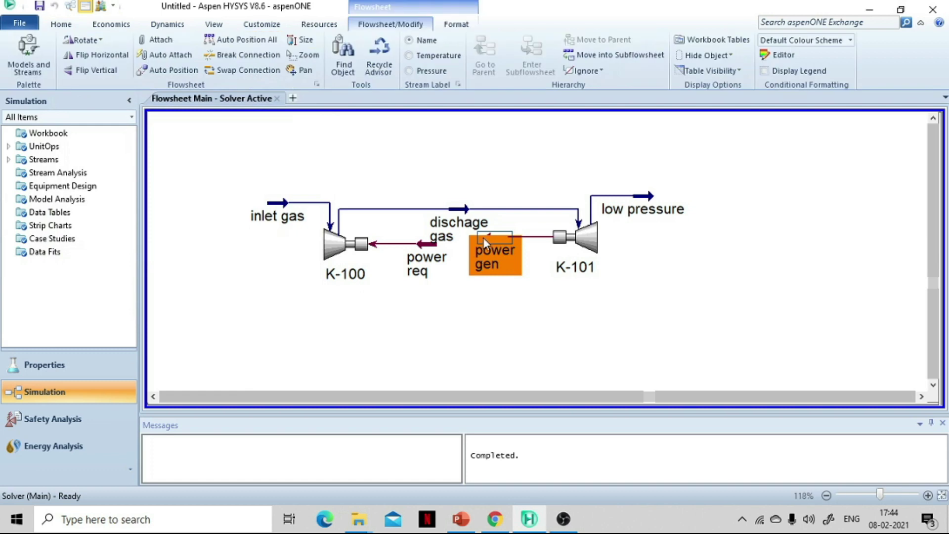
pyautogui.moveTo(484, 241)
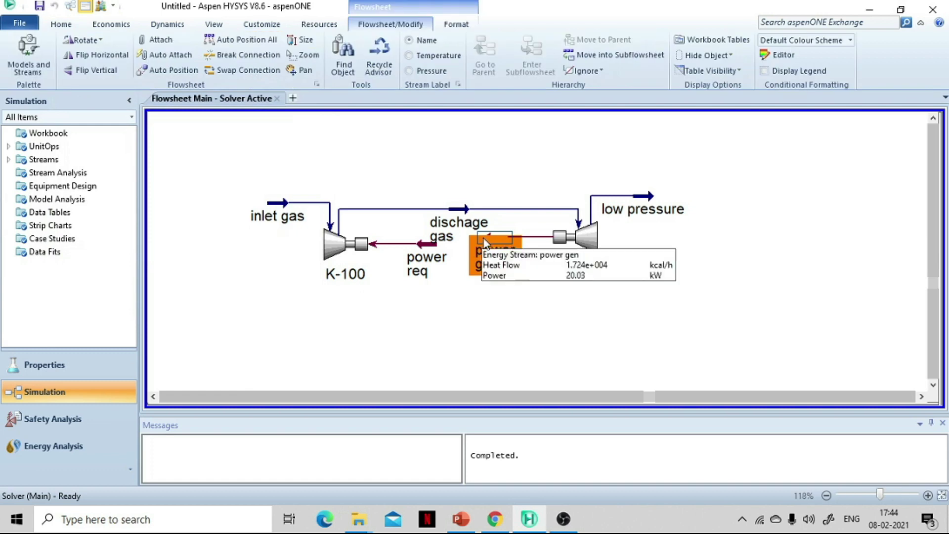